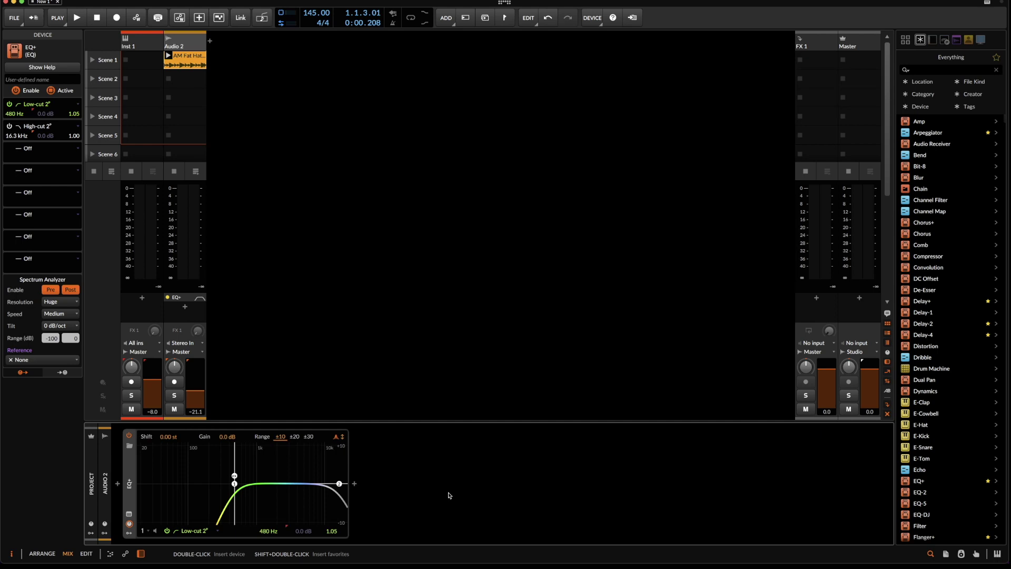
Bring up the Audio FX browser from the empty slot after EQ+ on Audio 2
{"action": "double_click", "coordinate": [448, 495]}
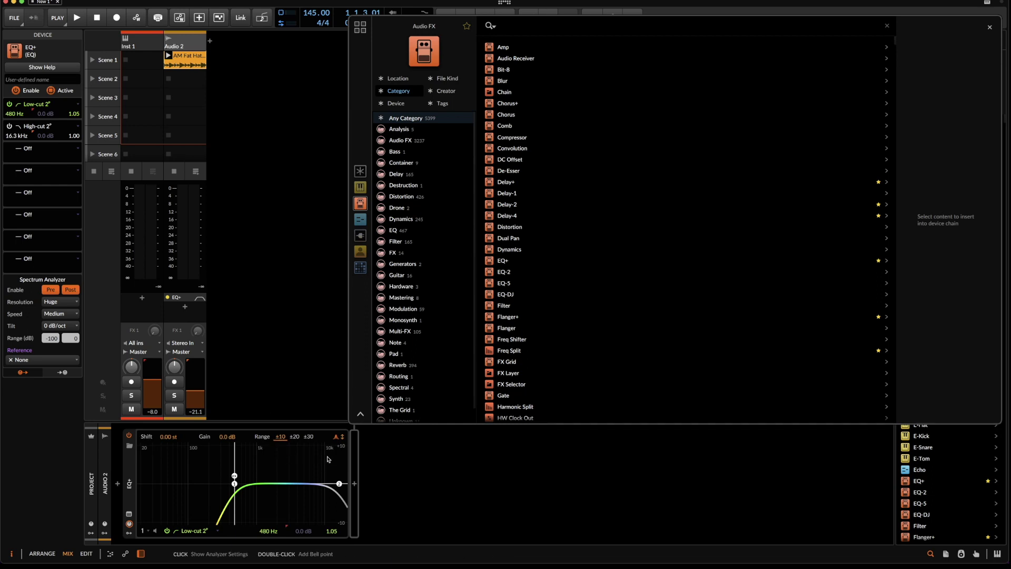
Search 'gr' and insert FX Grid after EQ+, showing its empty patch editor
{"action": "type", "text": "gr"}
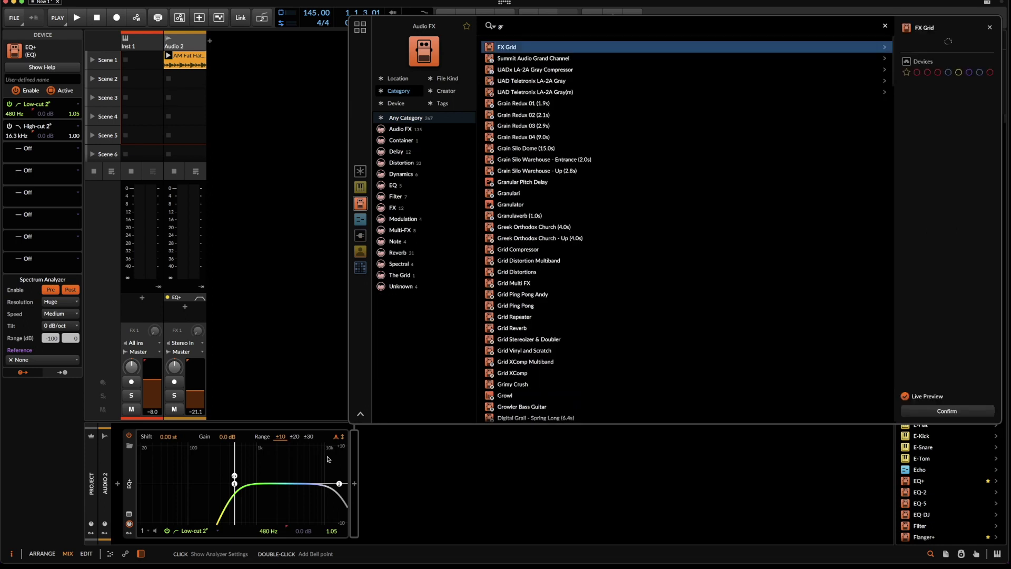
{"action": "key", "text": "Return"}
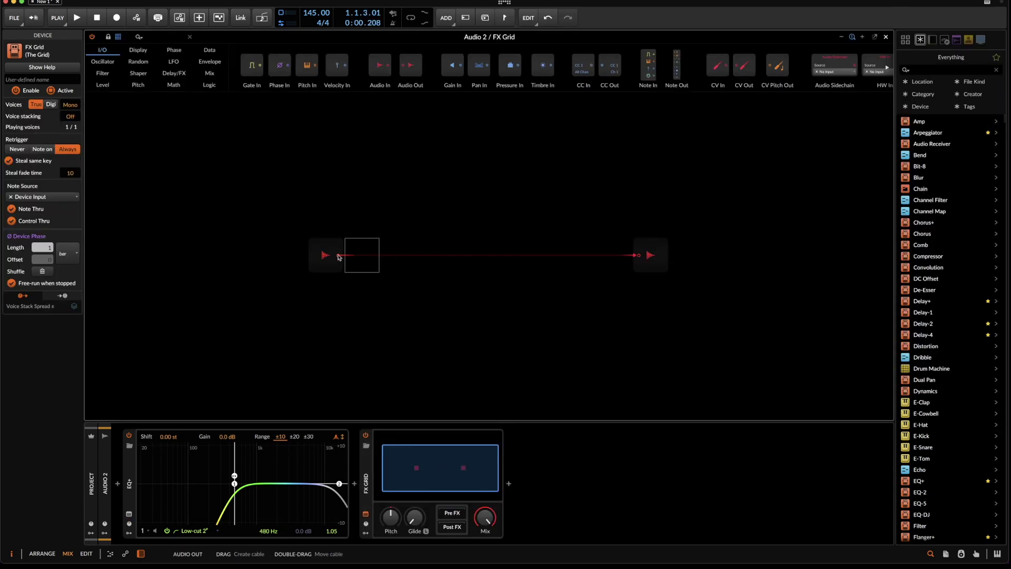
Remove the default in-to-out cable and add a widened Display > Oscilloscope module
{"action": "left_click_drag", "start_coordinate": [637, 257], "coordinate": [872, 195]}
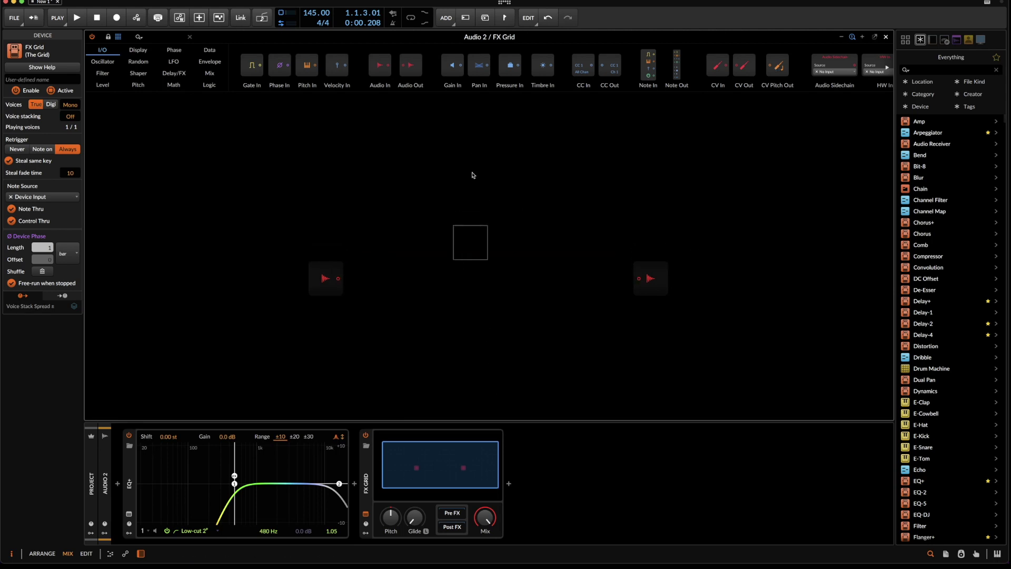
{"action": "right_click", "coordinate": [461, 157]}
{"action": "mouse_move", "coordinate": [513, 188]}
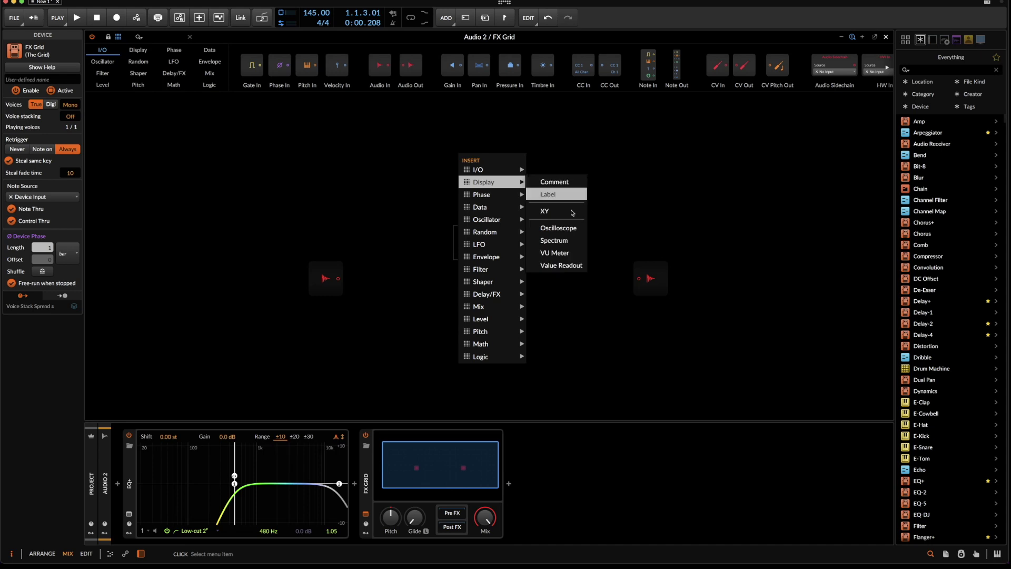
{"action": "left_click", "coordinate": [559, 228]}
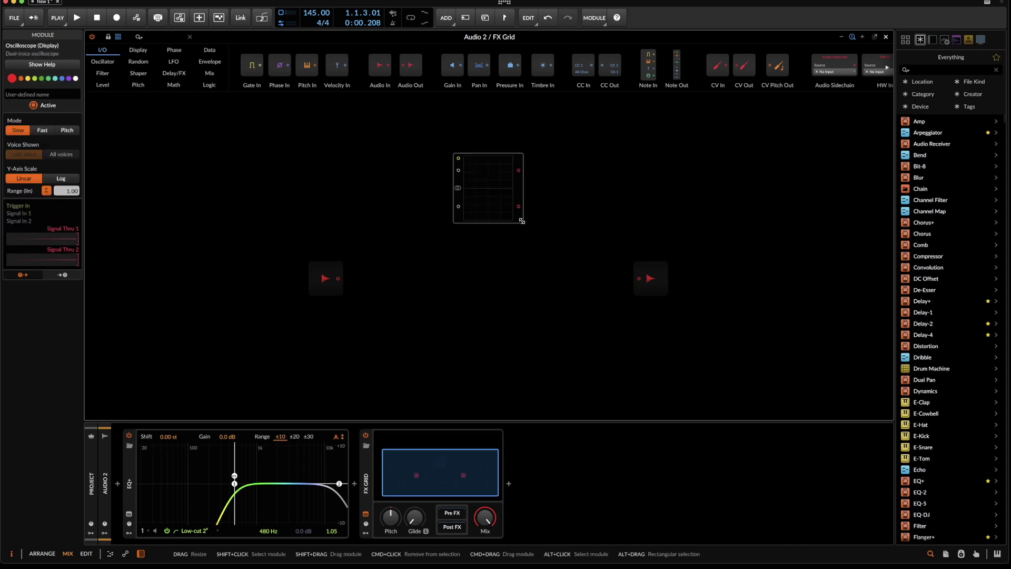
{"action": "left_click_drag", "start_coordinate": [525, 223], "coordinate": [775, 256]}
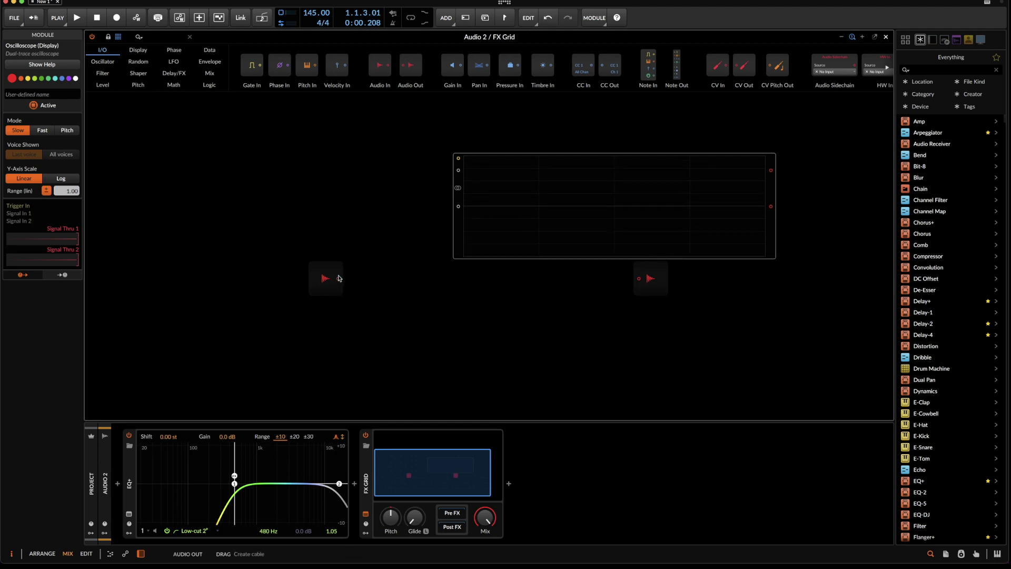
Cable Audio In into the oscilloscope and briefly play to view the waveform
{"action": "left_click_drag", "start_coordinate": [339, 278], "coordinate": [458, 206]}
{"action": "key", "text": "space"}
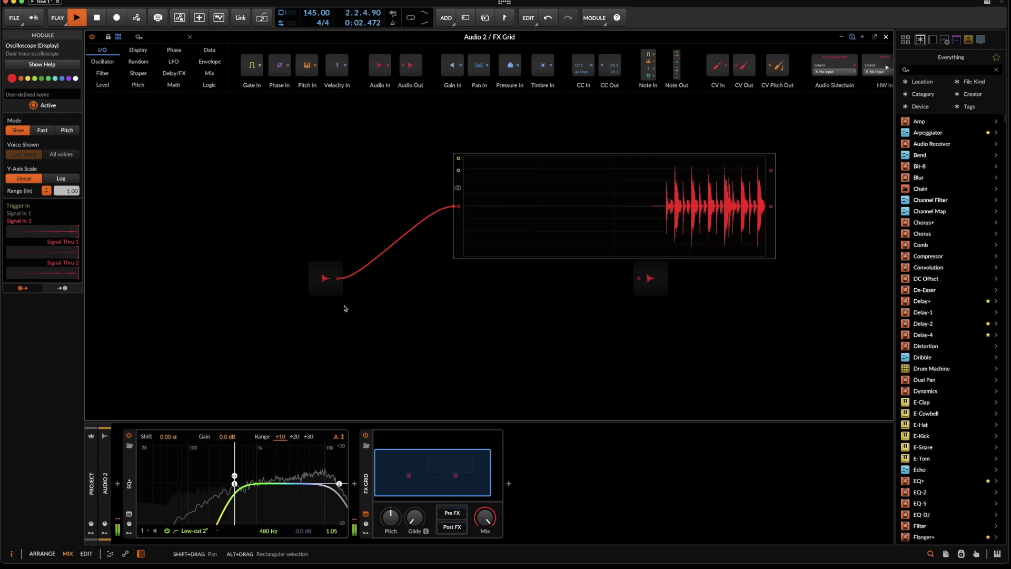
{"action": "key", "text": "space"}
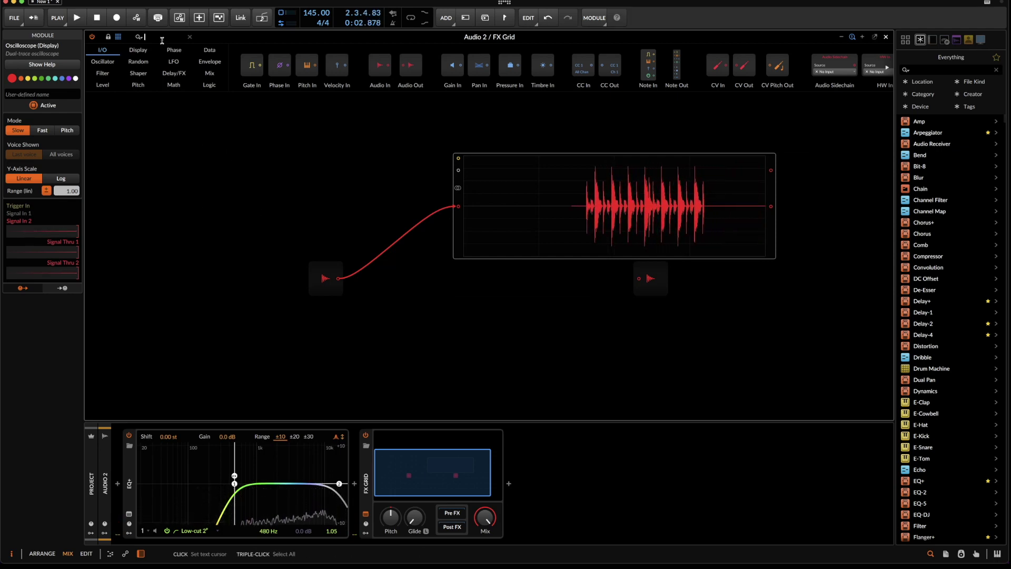
Search 'cl', place Hard Clip and Clip, and audition Clip at -10.4 dB between input and scope
{"action": "left_click", "coordinate": [162, 41]}
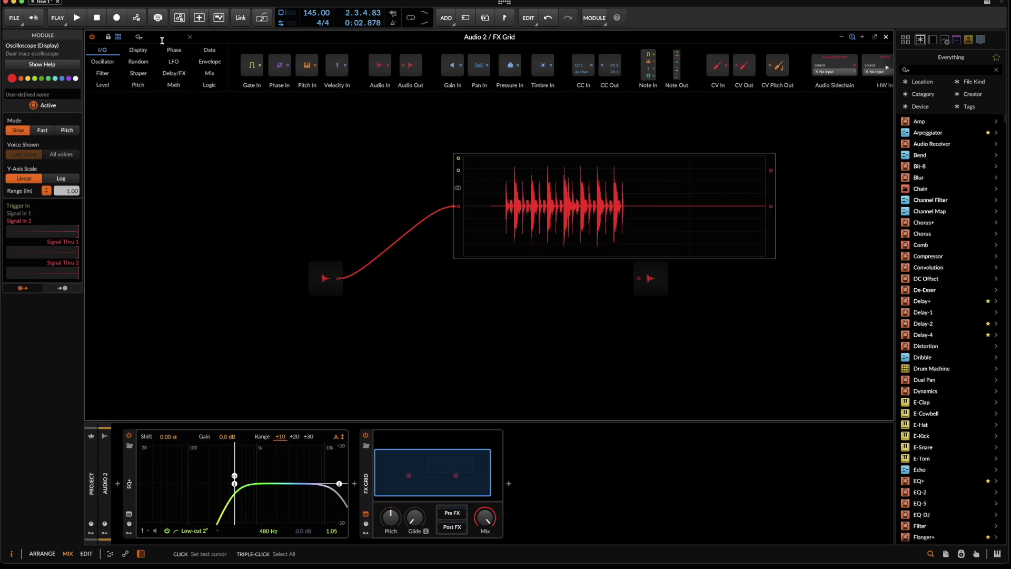
{"action": "type", "text": "cli"}
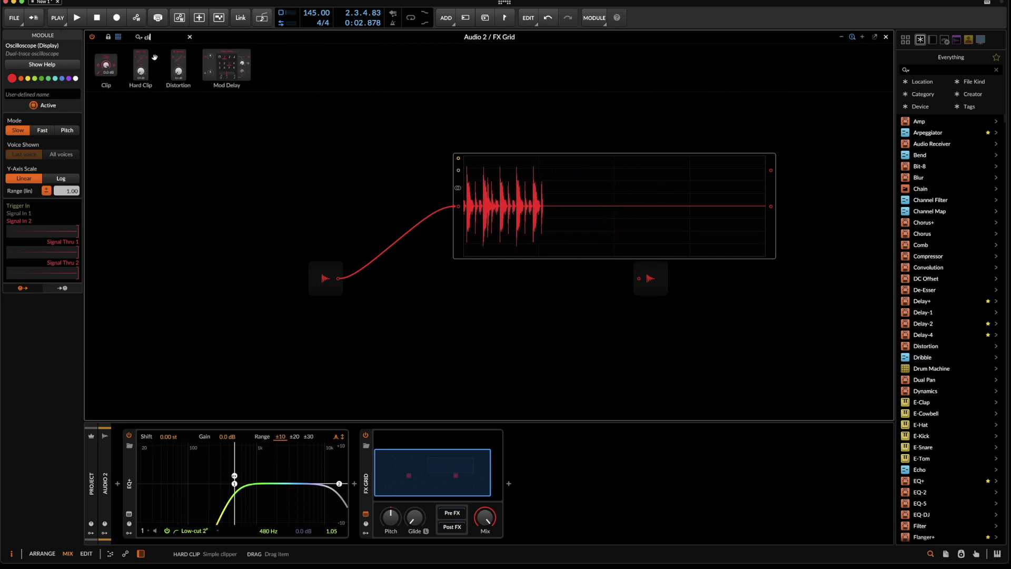
{"action": "left_click_drag", "start_coordinate": [140, 63], "coordinate": [217, 136]}
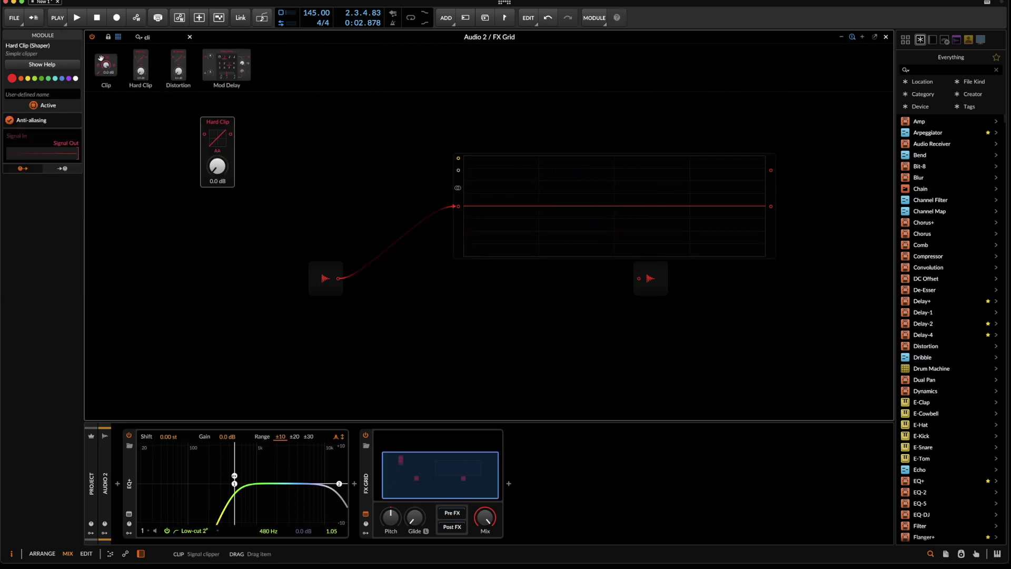
{"action": "left_click_drag", "start_coordinate": [106, 64], "coordinate": [151, 184]}
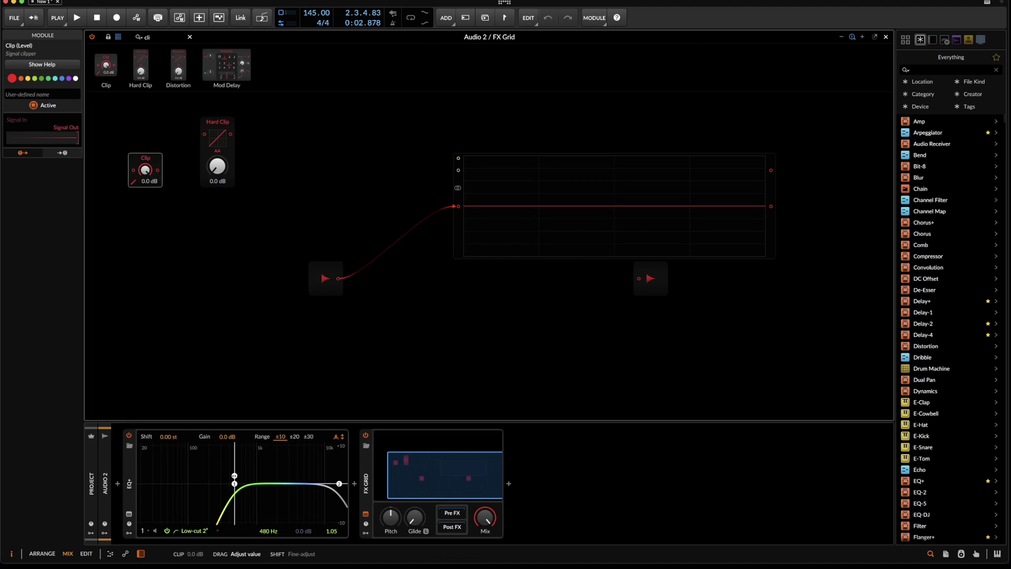
{"action": "left_click_drag", "start_coordinate": [148, 172], "coordinate": [148, 194]}
{"action": "left_click_drag", "start_coordinate": [157, 154], "coordinate": [362, 282]}
{"action": "key", "text": "space"}
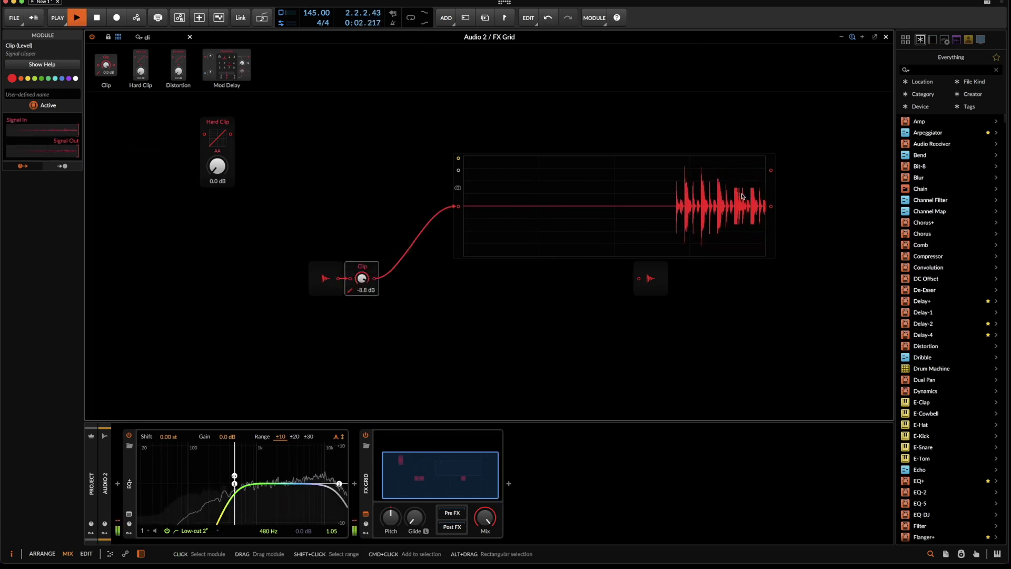
{"action": "key", "text": "space"}
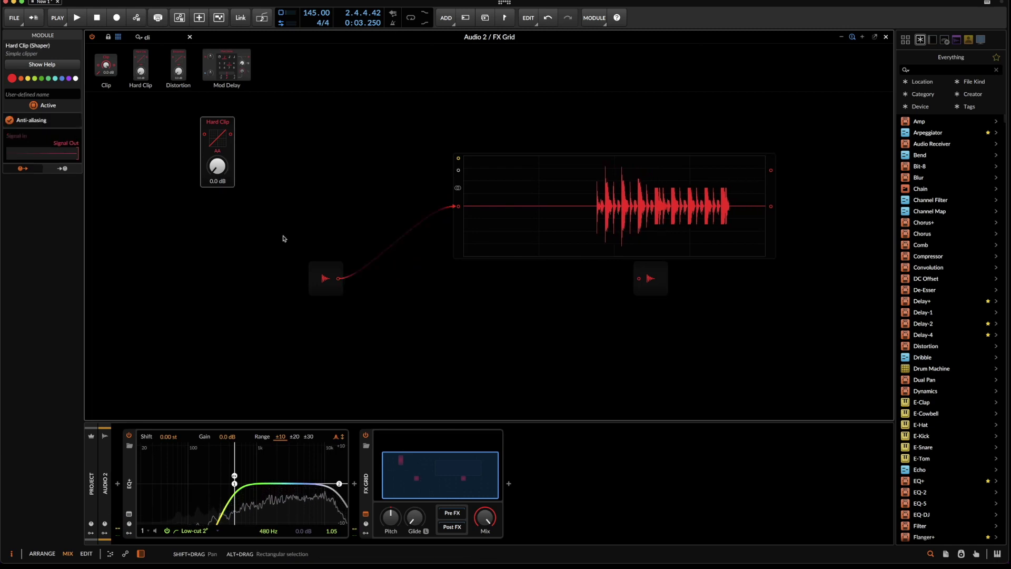
Swap Hard Clip into Clip's place and audition thresholds of +2.2, 0.0 and +11.7 dB
{"action": "mouse_move", "coordinate": [205, 132]}
{"action": "left_mouse_down"}
{"action": "mouse_move", "coordinate": [349, 241]}
{"action": "mouse_move", "coordinate": [342, 277]}
{"action": "left_mouse_up"}
{"action": "key", "text": "space"}
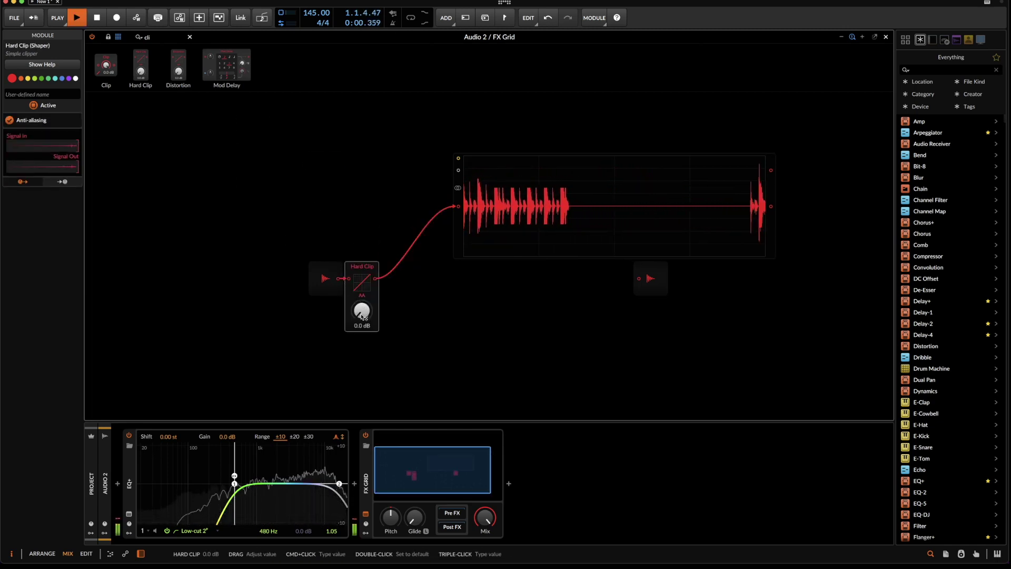
{"action": "left_click_drag", "start_coordinate": [363, 315], "coordinate": [363, 299]}
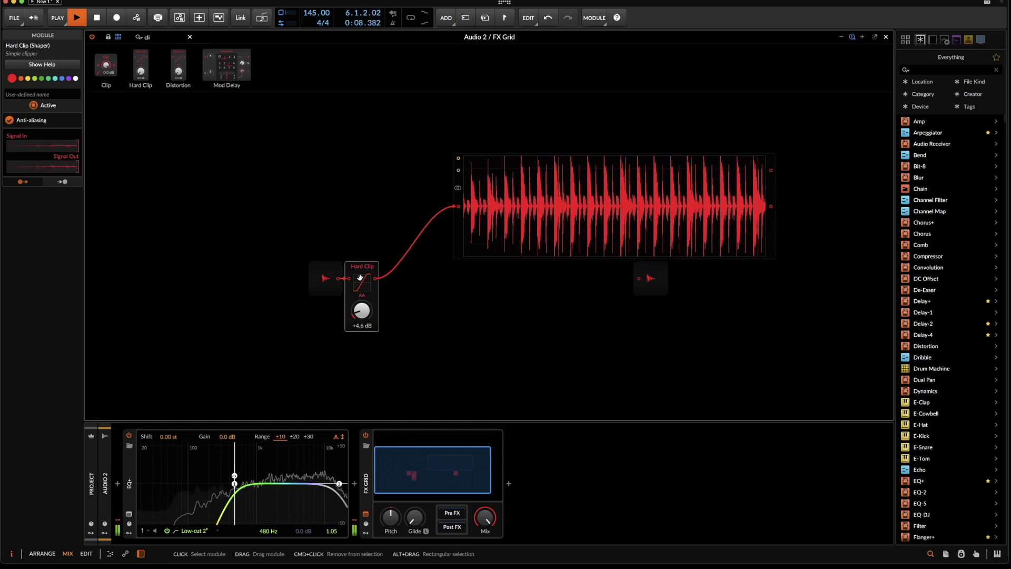
{"action": "key", "text": "space"}
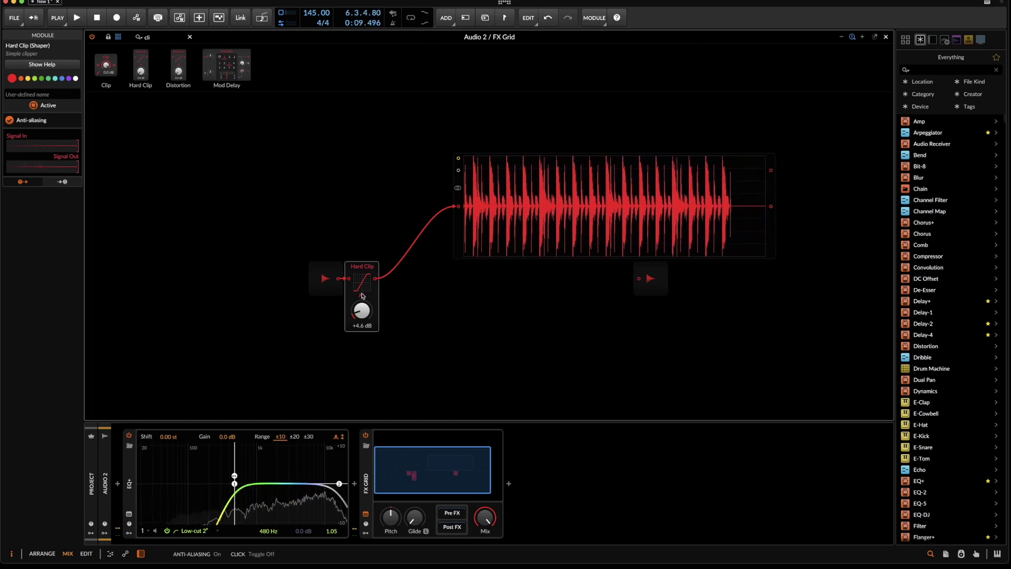
{"action": "double_click", "coordinate": [359, 311]}
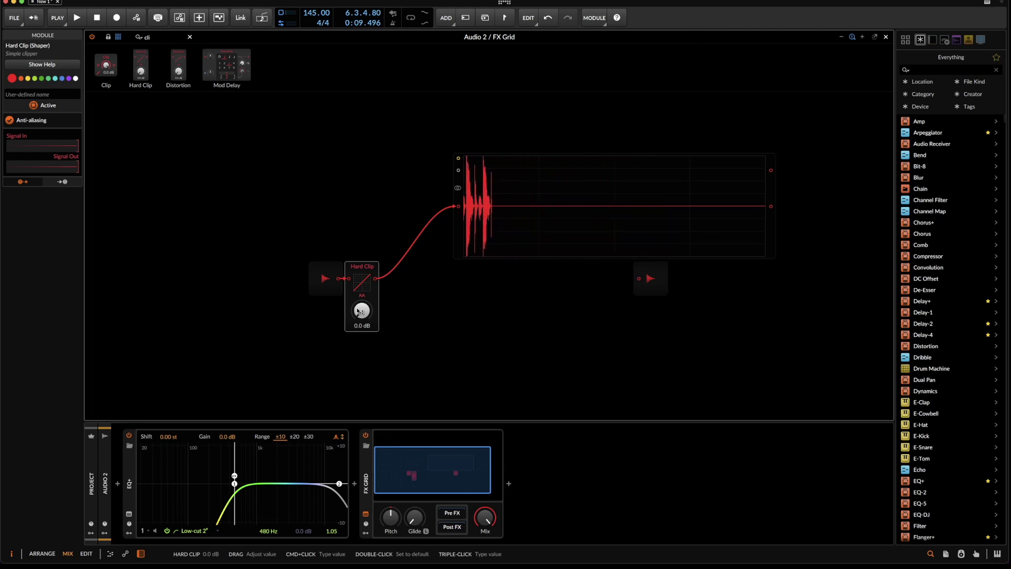
{"action": "left_click_drag", "start_coordinate": [359, 311], "coordinate": [359, 286]}
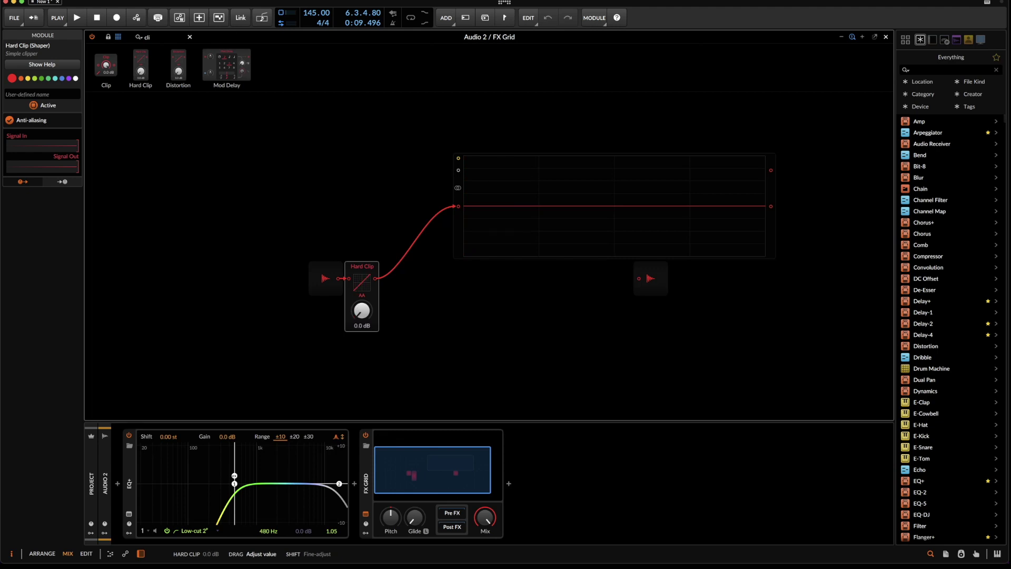
Insert Level > Gain - dB, place it right of Hard Clip, and reset it to 0.0 dB
{"action": "right_click", "coordinate": [375, 246]}
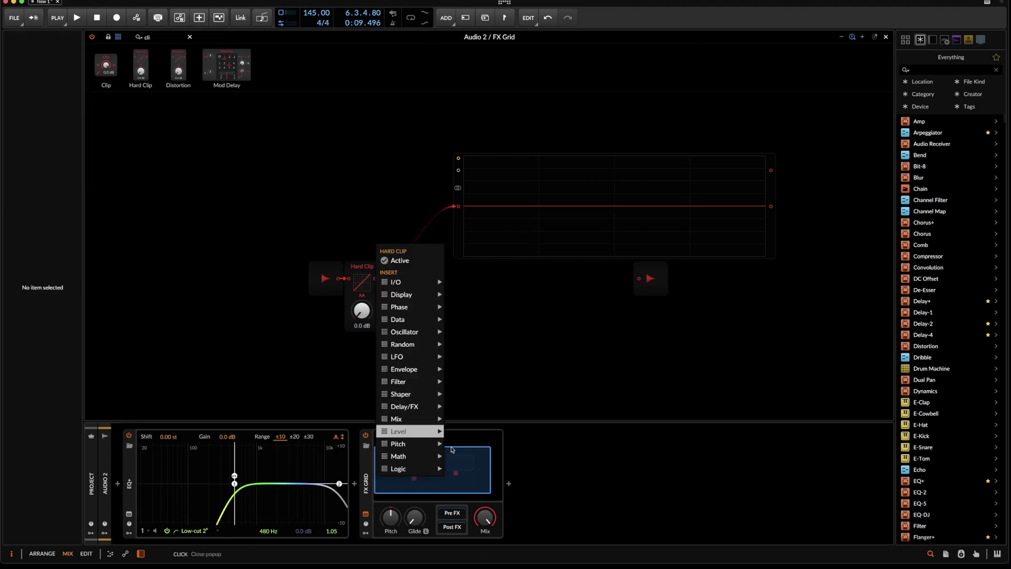
{"action": "mouse_move", "coordinate": [436, 437]}
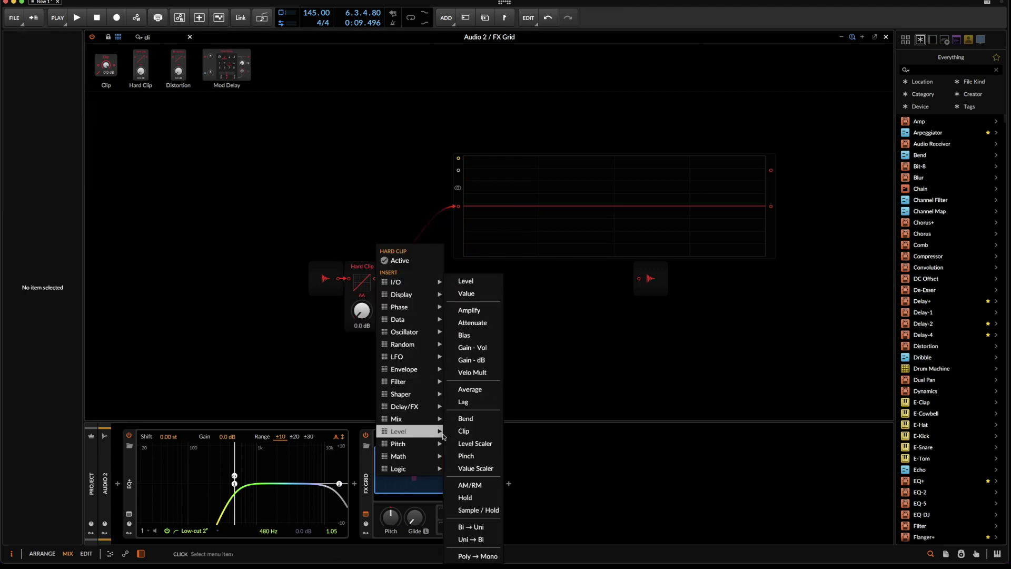
{"action": "left_click", "coordinate": [467, 360]}
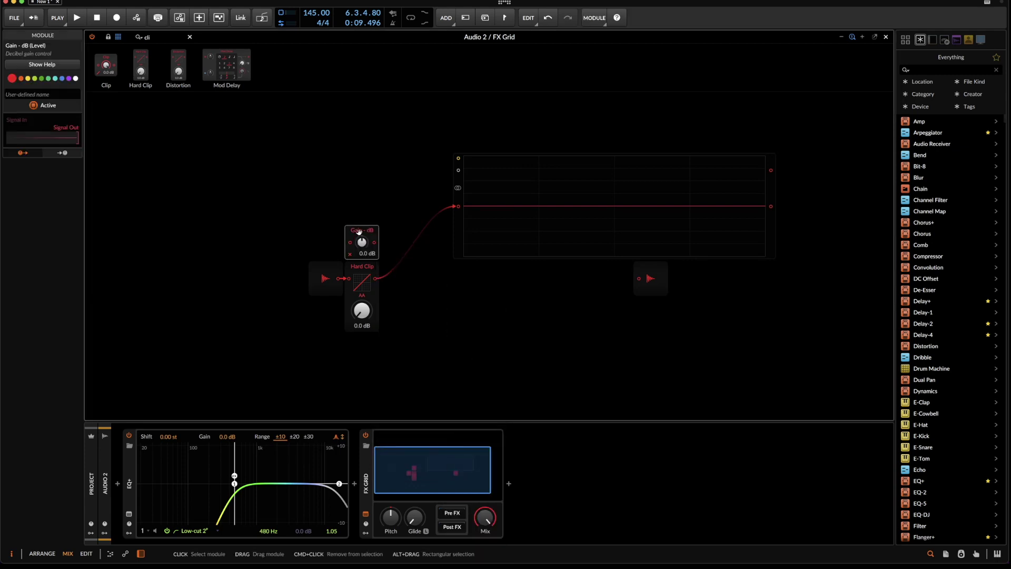
{"action": "left_click_drag", "start_coordinate": [358, 244], "coordinate": [396, 289]}
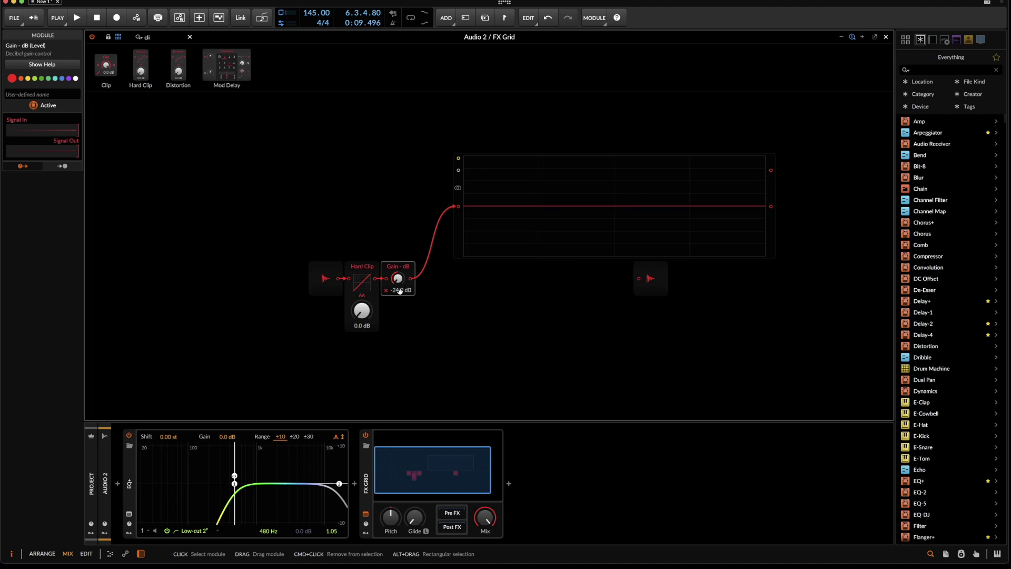
{"action": "double_click", "coordinate": [398, 278]}
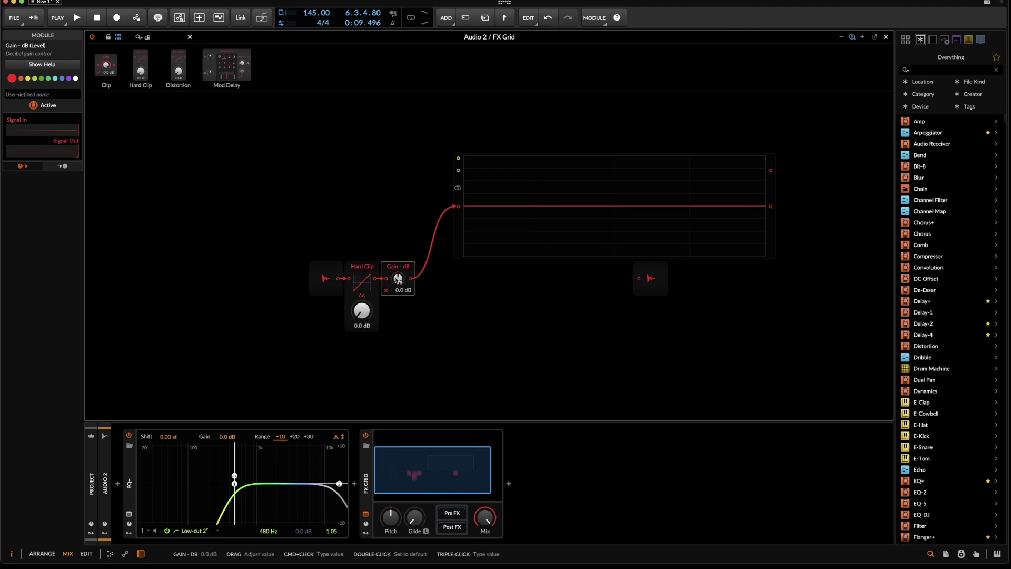
{"action": "right_click", "coordinate": [328, 173]}
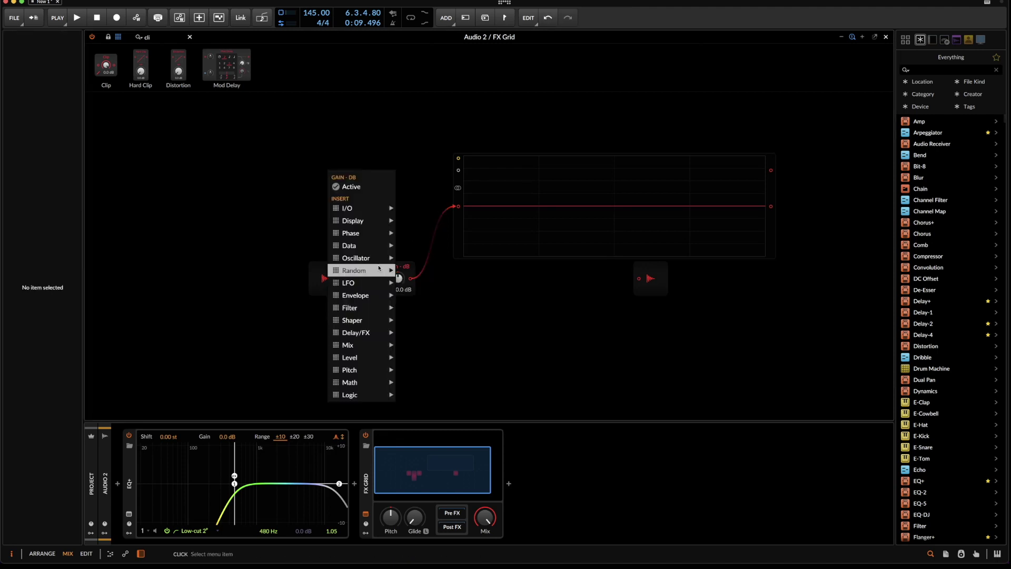
Add a Modulator Out module with an Attenuate module beneath it
{"action": "mouse_move", "coordinate": [379, 209]}
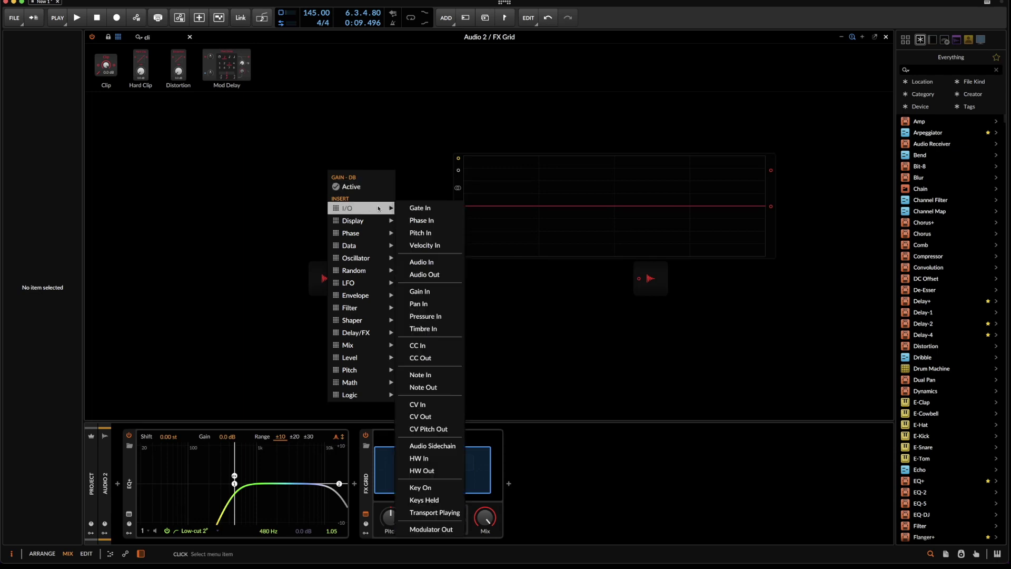
{"action": "left_click", "coordinate": [431, 528]}
{"action": "right_click", "coordinate": [332, 213]}
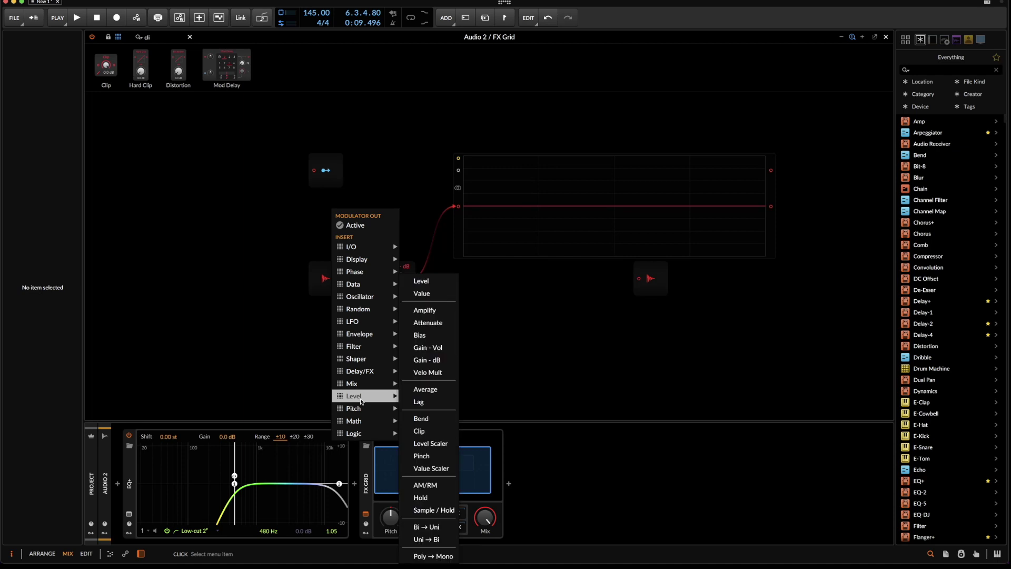
{"action": "mouse_move", "coordinate": [392, 401]}
{"action": "left_click", "coordinate": [428, 322]}
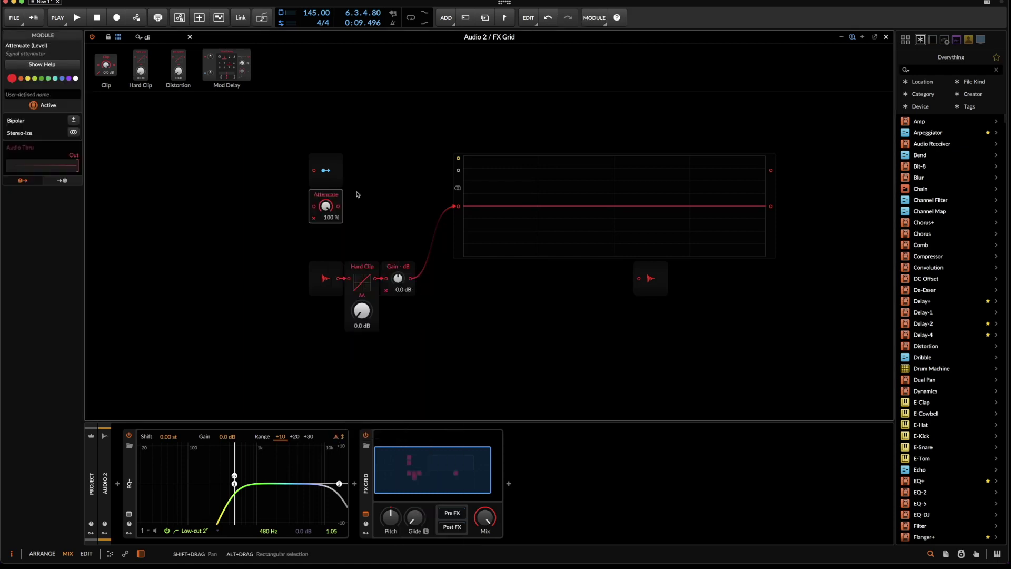
Insert a Level > Value module, delete Attenuate, and move Value into its slot
{"action": "right_click", "coordinate": [370, 203]}
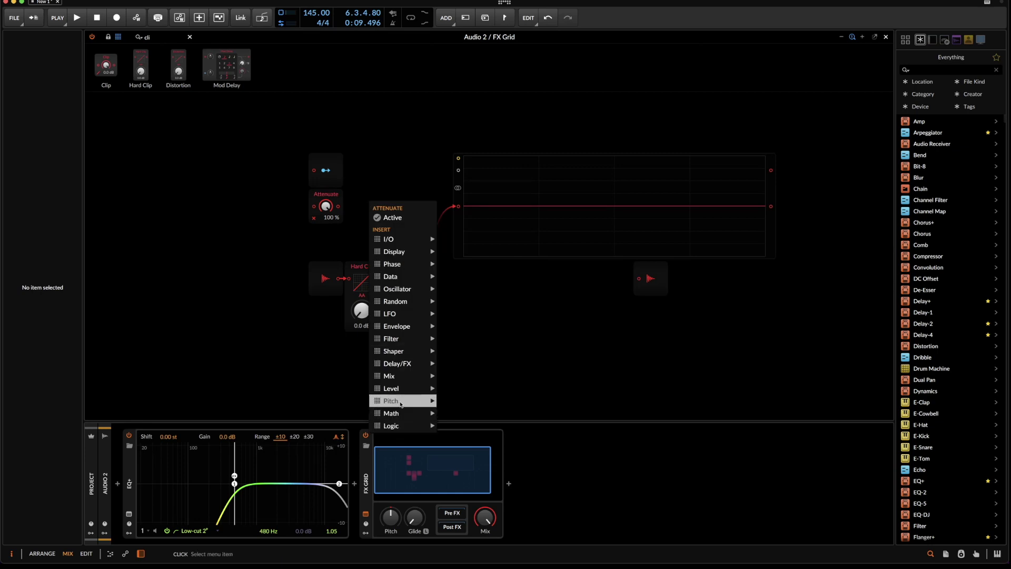
{"action": "mouse_move", "coordinate": [413, 387]}
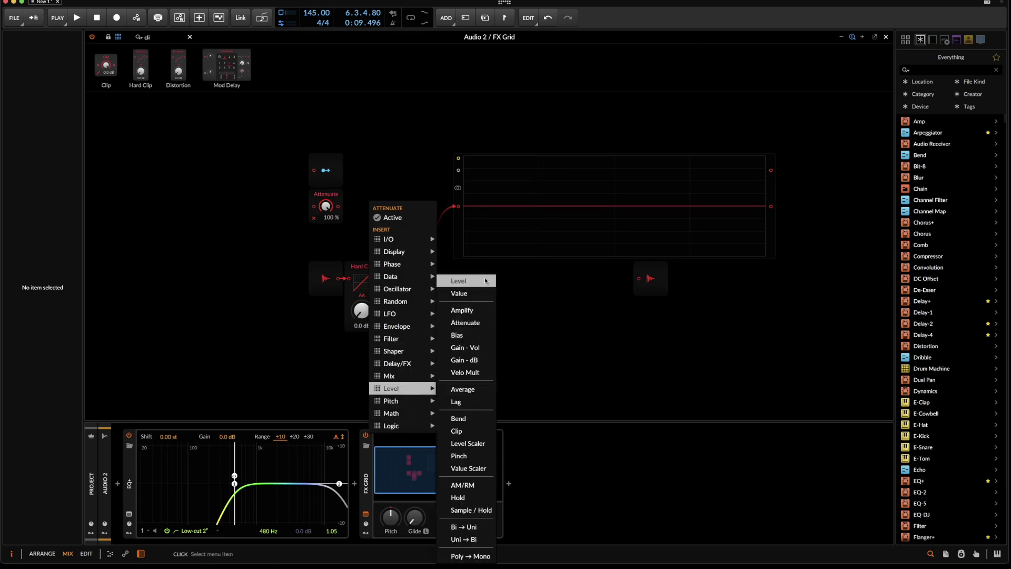
{"action": "left_click", "coordinate": [487, 294]}
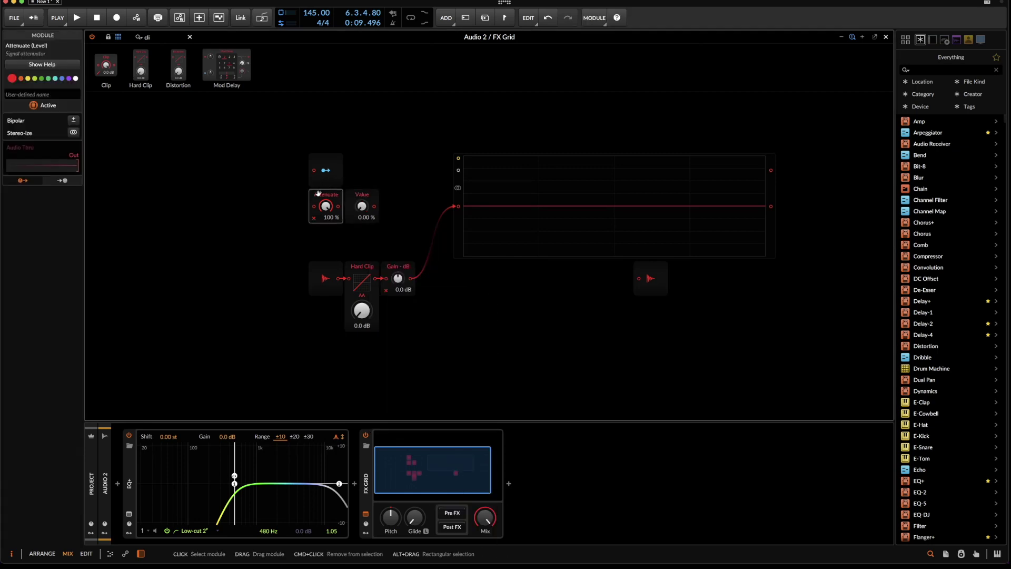
{"action": "key", "text": "Delete"}
{"action": "mouse_move", "coordinate": [362, 195]}
{"action": "left_mouse_down"}
{"action": "mouse_move", "coordinate": [327, 231]}
{"action": "mouse_move", "coordinate": [327, 195]}
{"action": "mouse_move", "coordinate": [363, 207]}
{"action": "mouse_move", "coordinate": [324, 167]}
{"action": "mouse_move", "coordinate": [363, 206]}
{"action": "left_mouse_up"}
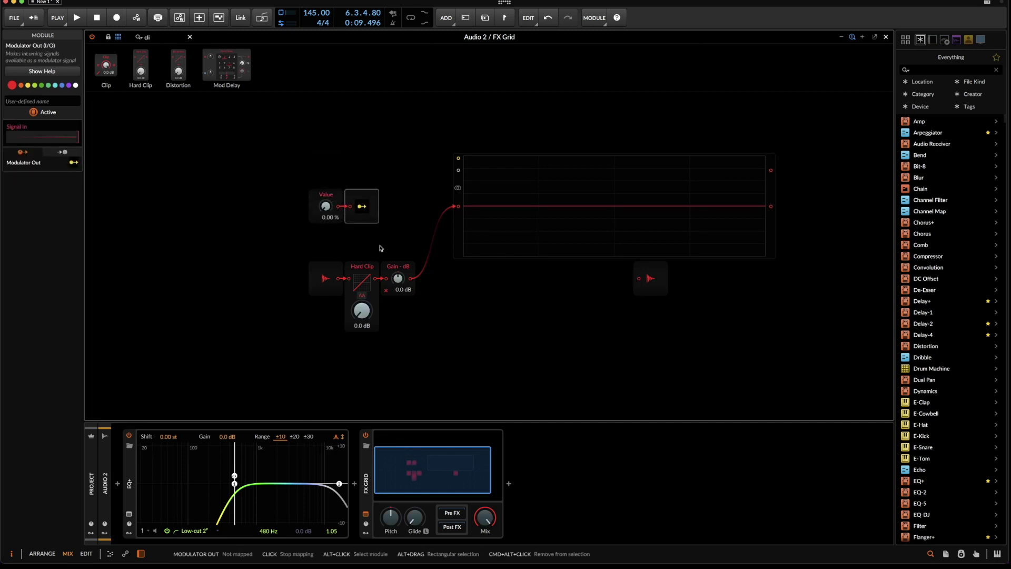
Route Modulator Out to Gain - dB at -24.4 dB and to Hard Clip at +24.00
{"action": "left_click_drag", "start_coordinate": [398, 278], "coordinate": [398, 295]}
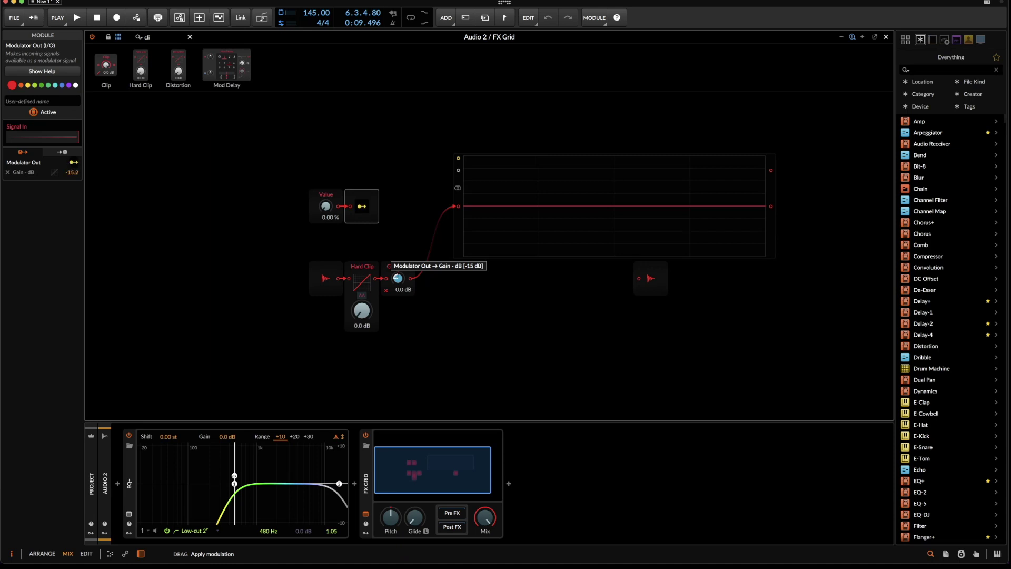
{"action": "left_click_drag", "start_coordinate": [398, 295], "coordinate": [398, 295]}
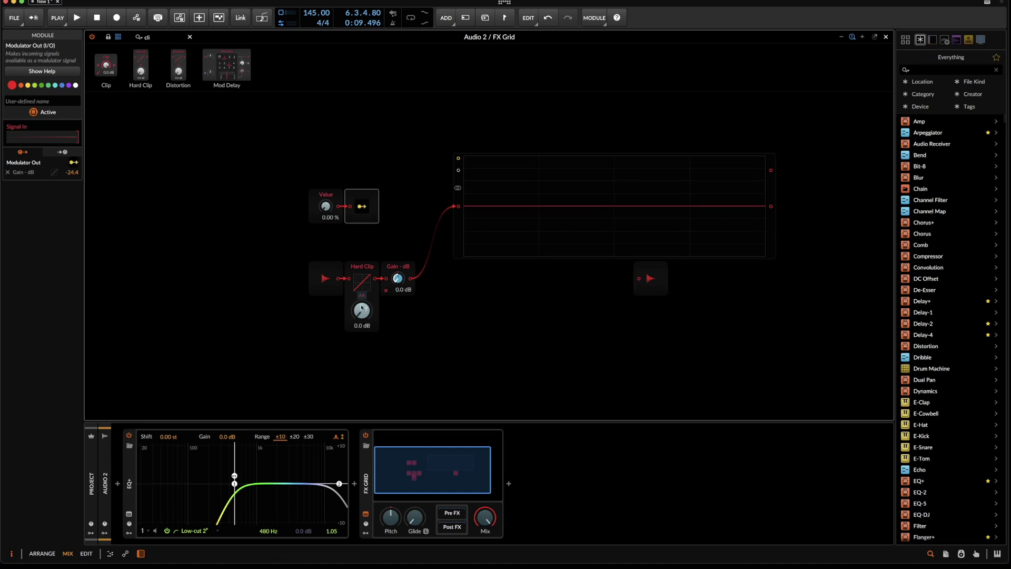
{"action": "left_click_drag", "start_coordinate": [361, 311], "coordinate": [361, 310]}
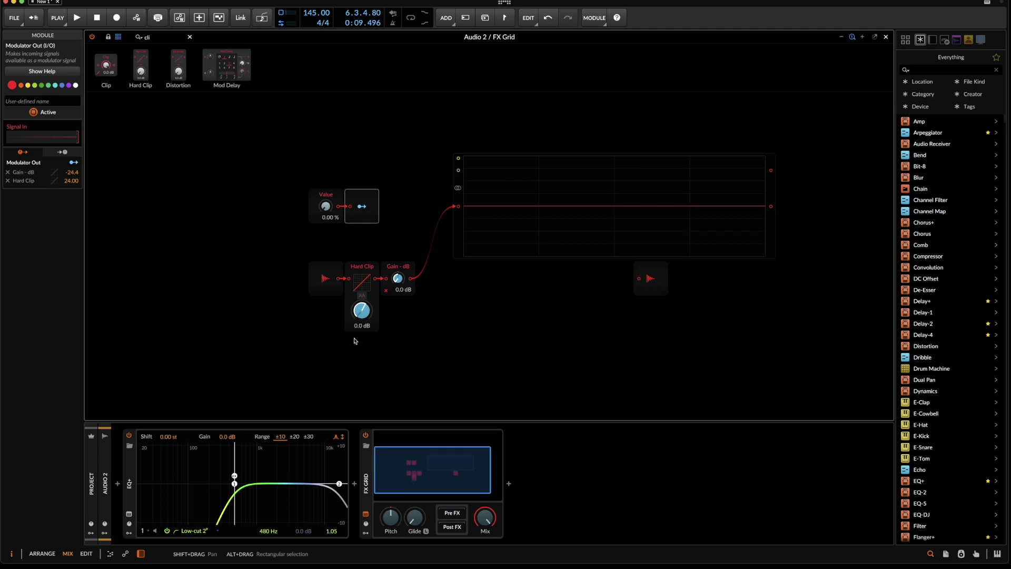
Play the hi-hat loop and raise the Value level to hear the clipping
{"action": "left_click", "coordinate": [311, 176]}
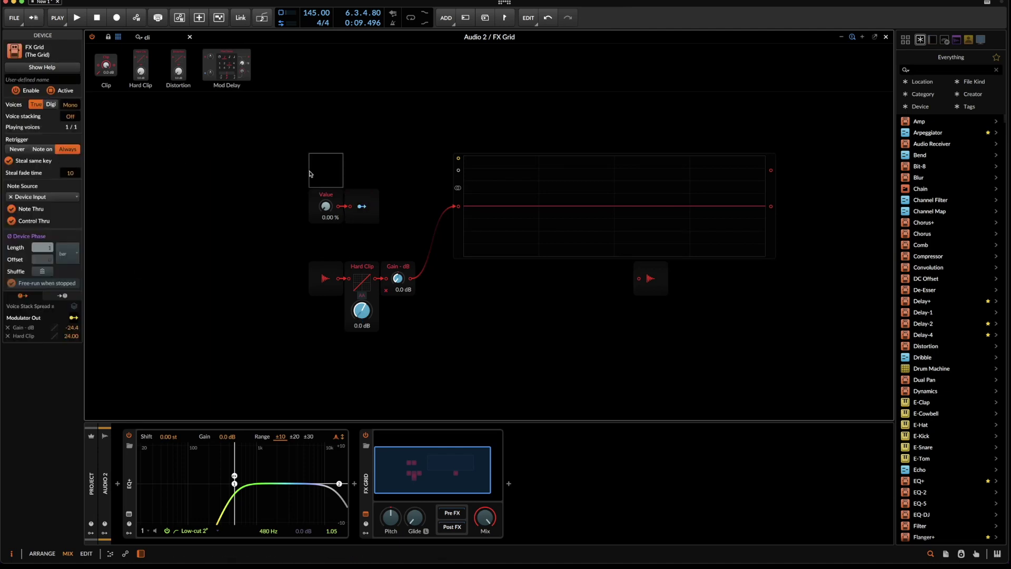
{"action": "key", "text": "space"}
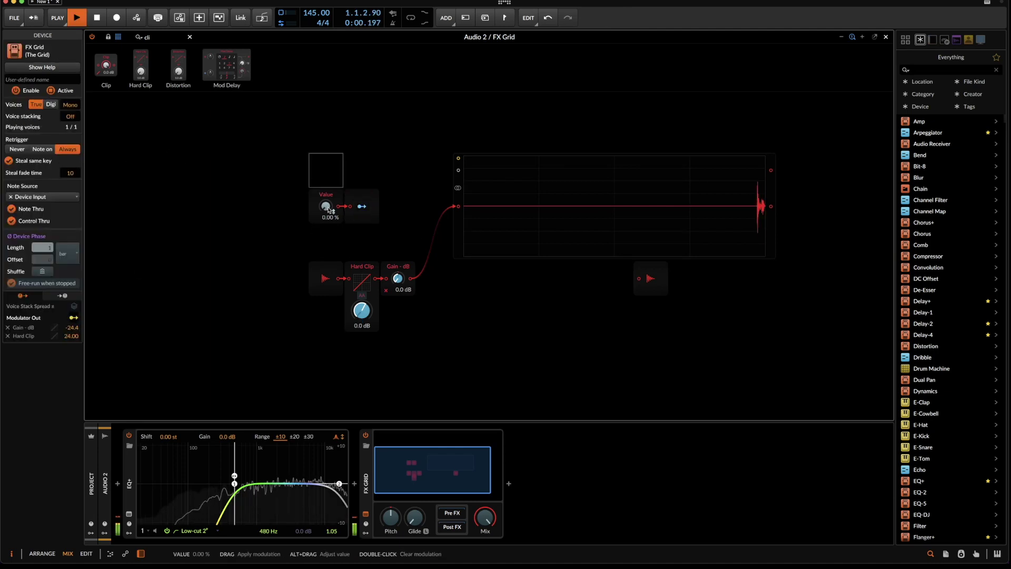
{"action": "left_click_drag", "start_coordinate": [327, 210], "coordinate": [326, 209]}
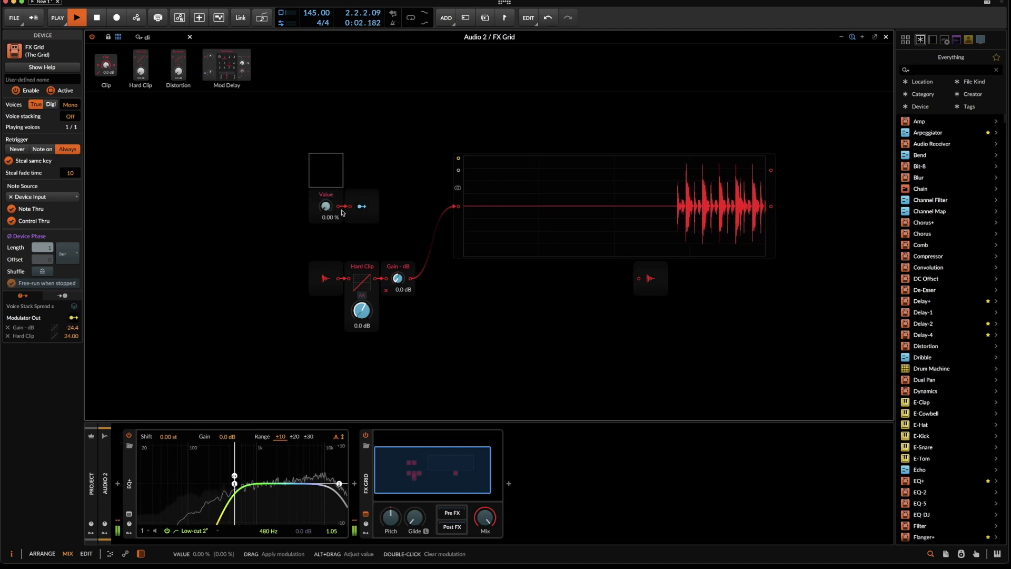
{"action": "key", "text": "space"}
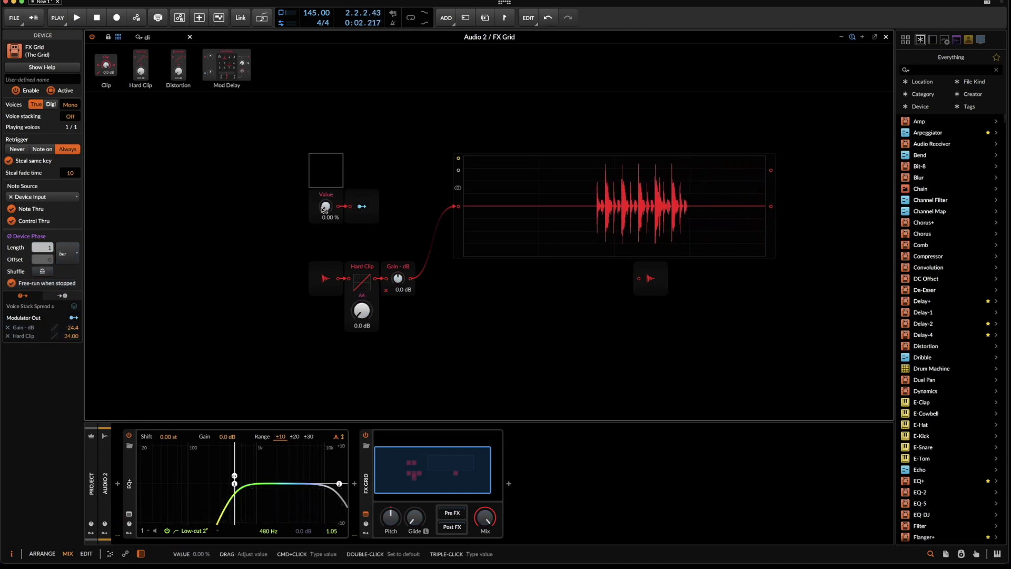
{"action": "key", "text": "space"}
{"action": "left_click_drag", "start_coordinate": [326, 209], "coordinate": [327, 197]}
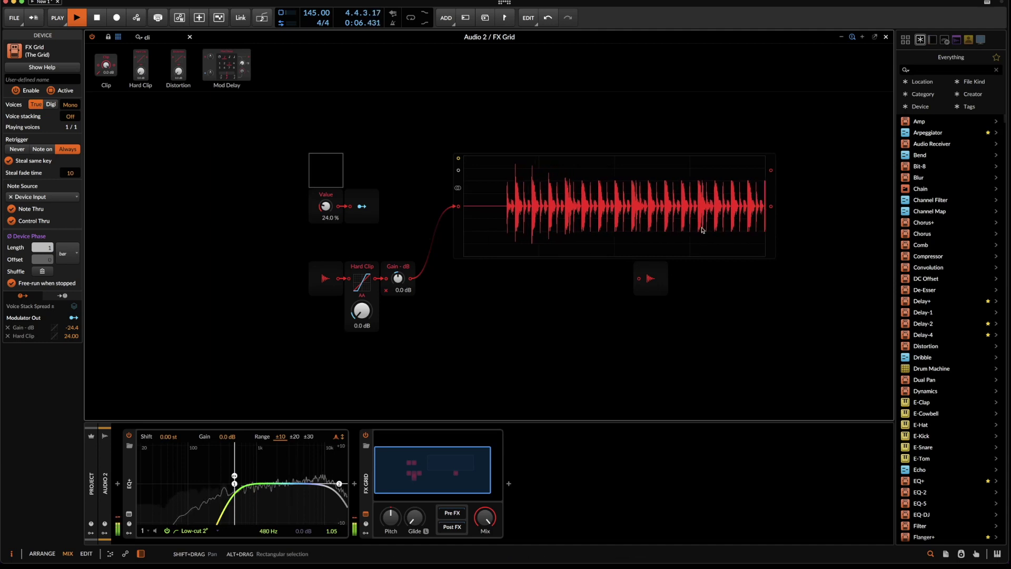
Reset Value to 0.00 % and shift the Audio In module one cell left
{"action": "left_click", "coordinate": [461, 245]}
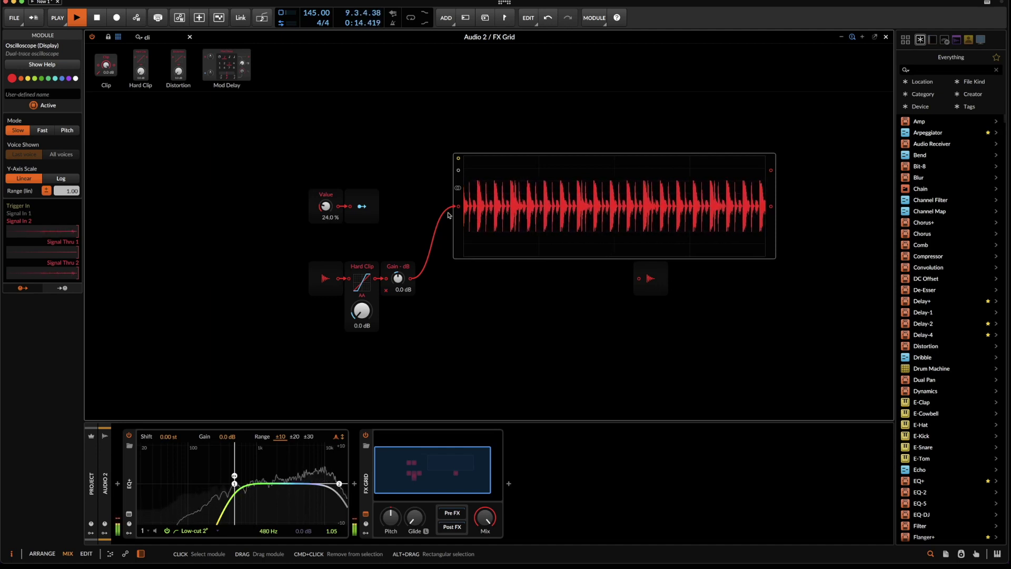
{"action": "double_click", "coordinate": [326, 206]}
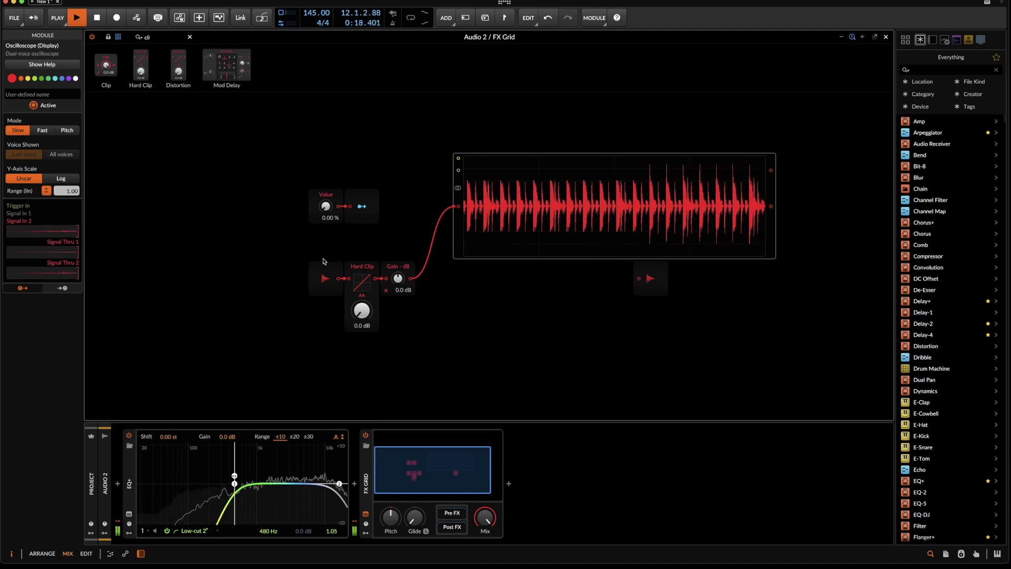
{"action": "left_click", "coordinate": [328, 271]}
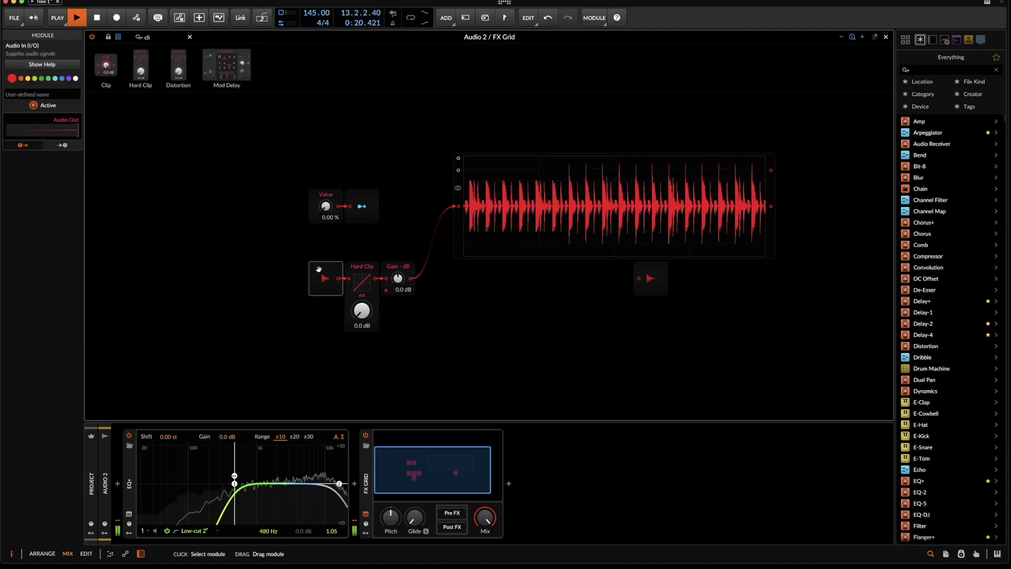
{"action": "left_click_drag", "start_coordinate": [326, 274], "coordinate": [291, 274]}
Cable the dry Audio In to the scope's upper input and colour it mint green
{"action": "key", "text": "space"}
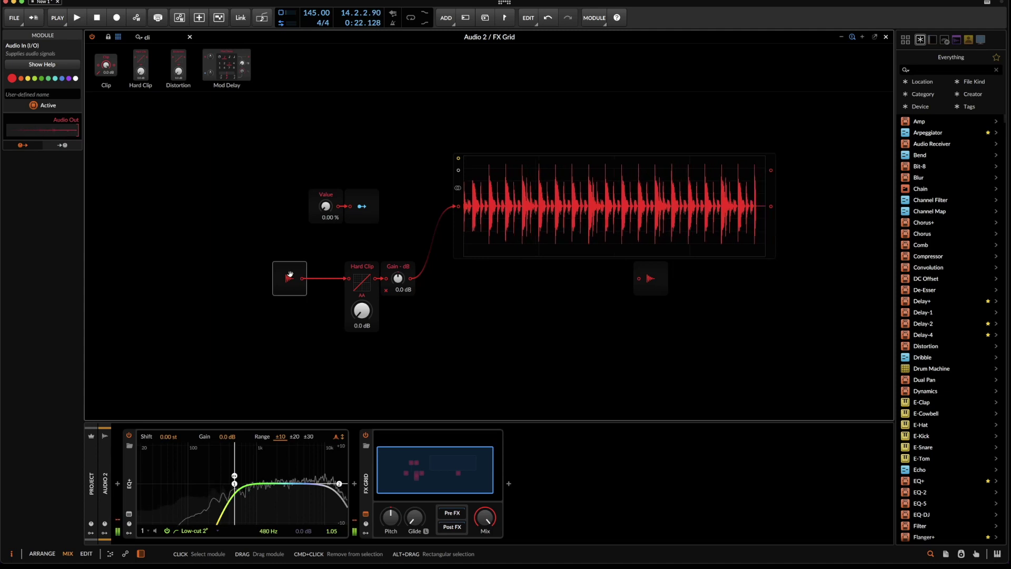
{"action": "left_click_drag", "start_coordinate": [302, 278], "coordinate": [459, 171]}
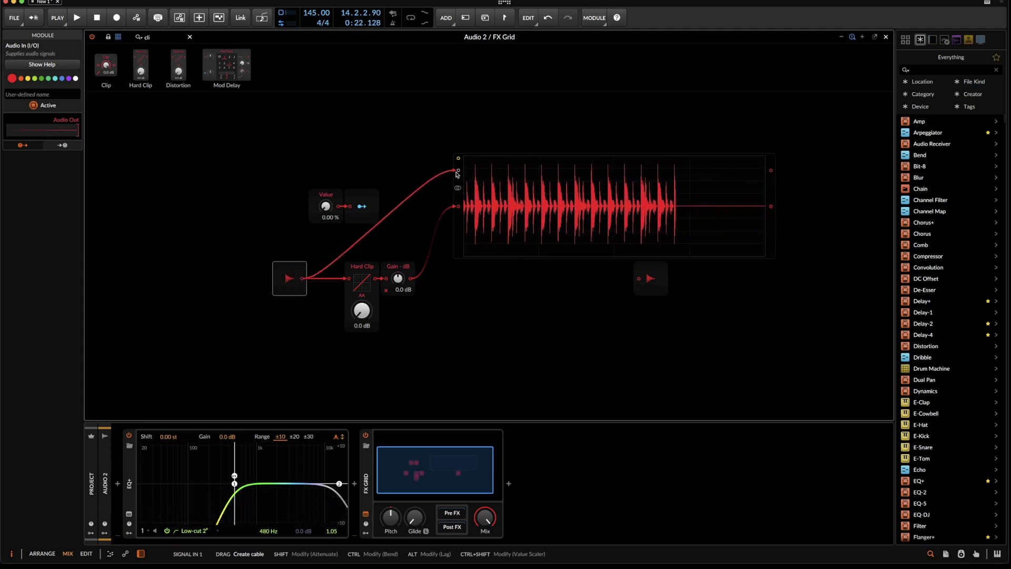
{"action": "left_click", "coordinate": [46, 79]}
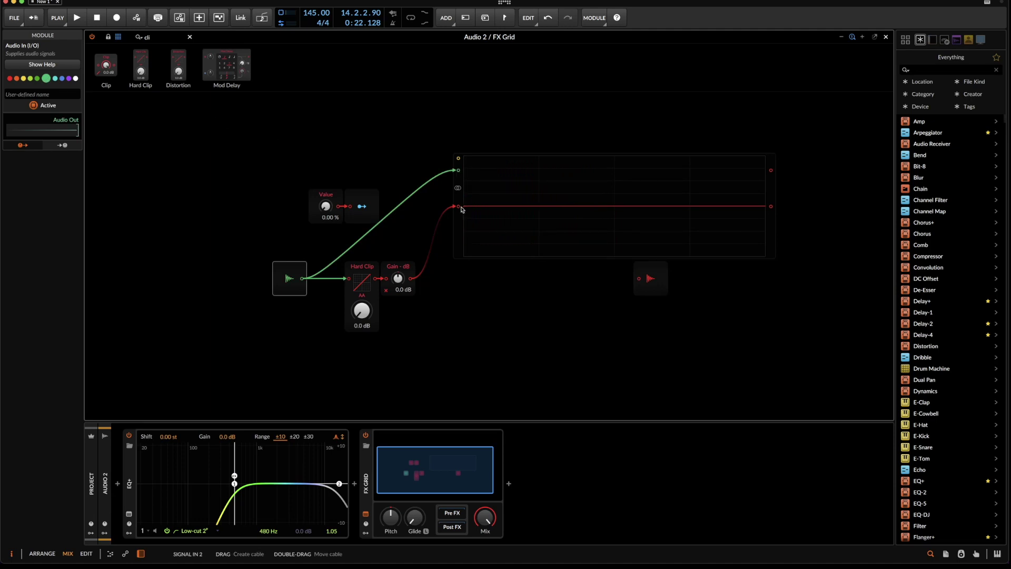
Play the loop while raising the Value level to 22.8 %
{"action": "key", "text": "space"}
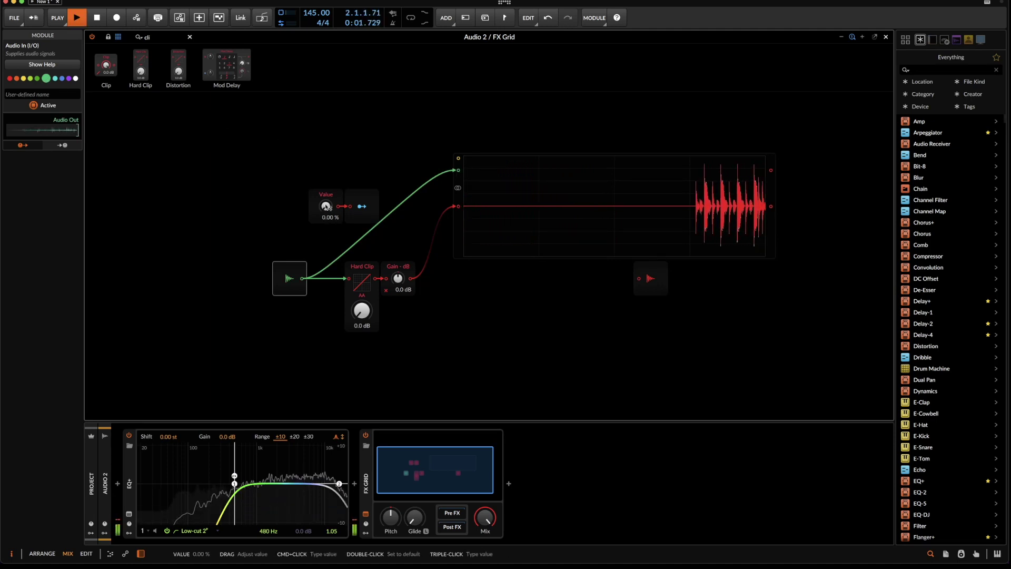
{"action": "left_click_drag", "start_coordinate": [326, 206], "coordinate": [326, 201]}
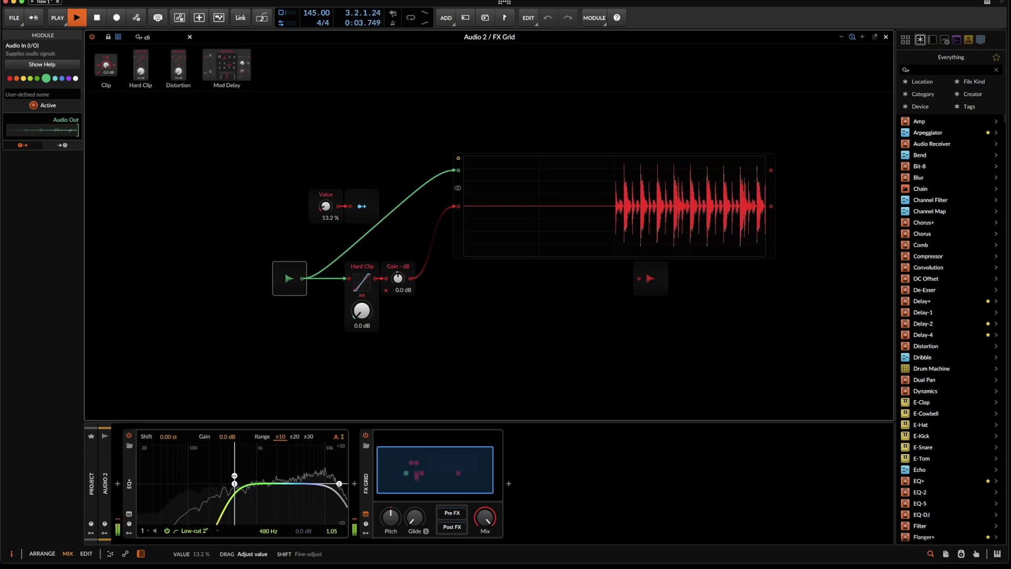
{"action": "left_click_drag", "start_coordinate": [326, 202], "coordinate": [326, 198]}
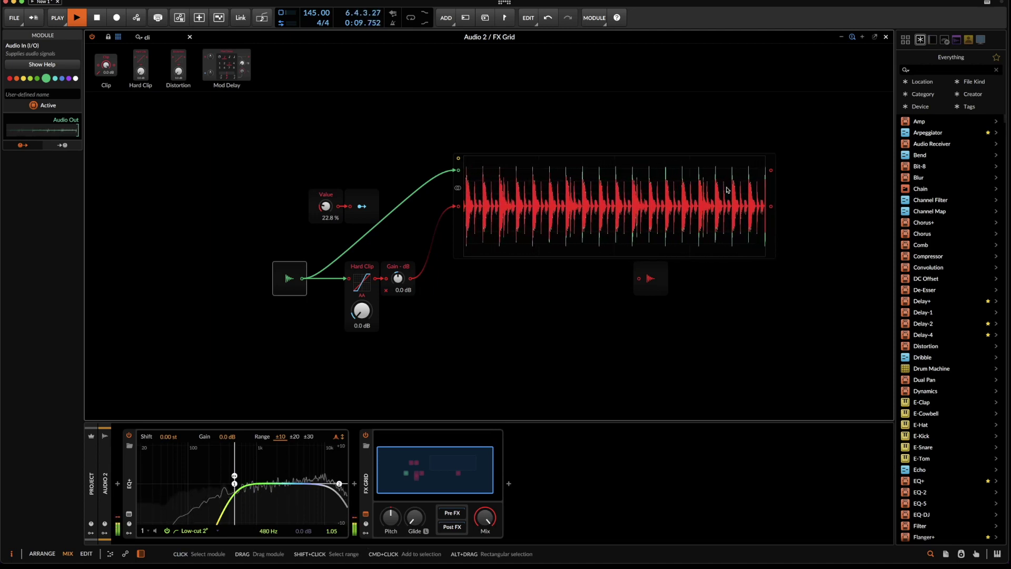
{"action": "key", "text": "space"}
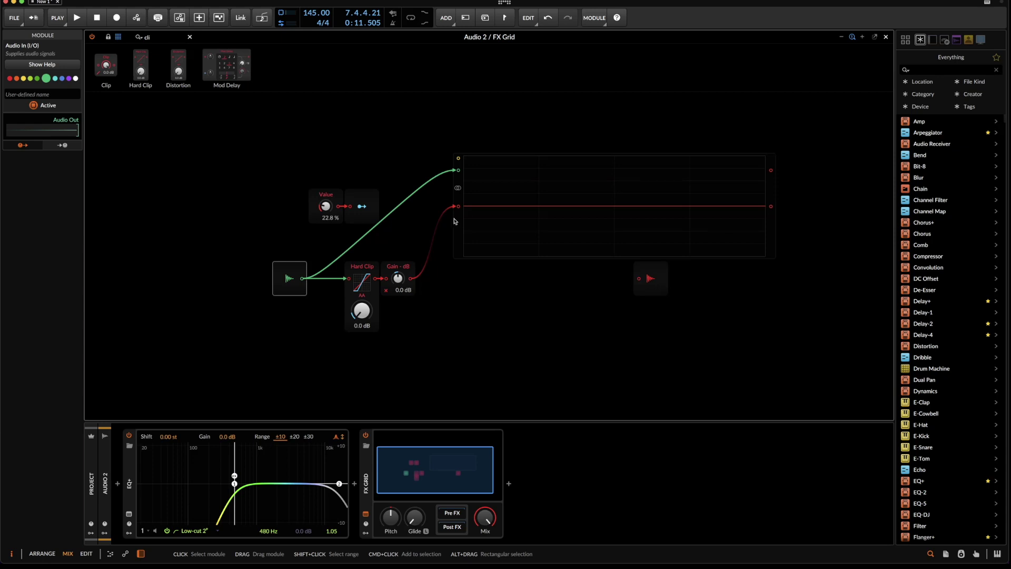
Move Value and Modulator Out up one row and delete the dry-signal scope cable
{"action": "left_click", "coordinate": [326, 195]}
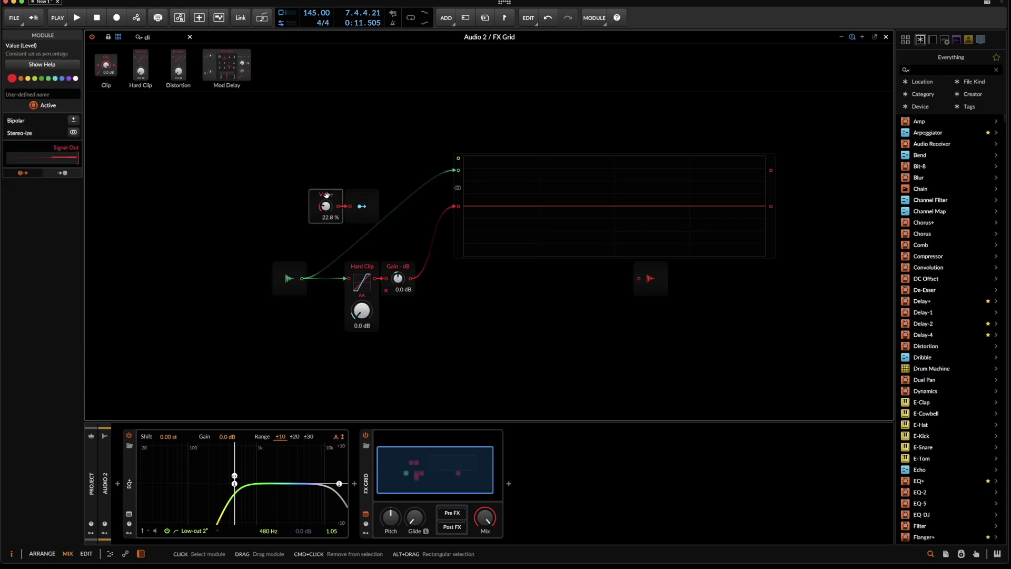
{"action": "left_click", "coordinate": [362, 206], "text": "shift"}
{"action": "left_click_drag", "start_coordinate": [326, 206], "coordinate": [326, 170]}
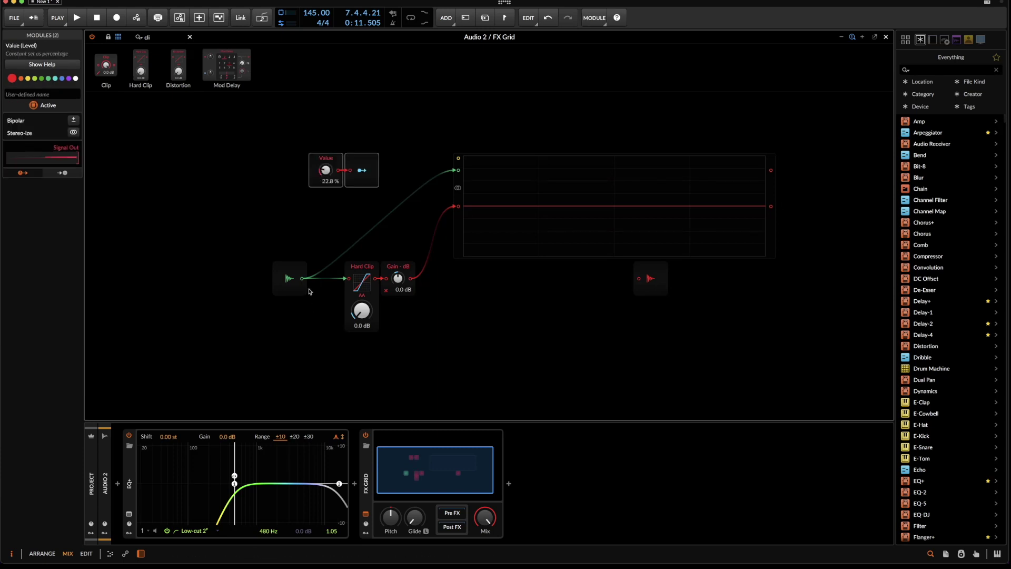
{"action": "left_click_drag", "start_coordinate": [458, 169], "coordinate": [316, 221]}
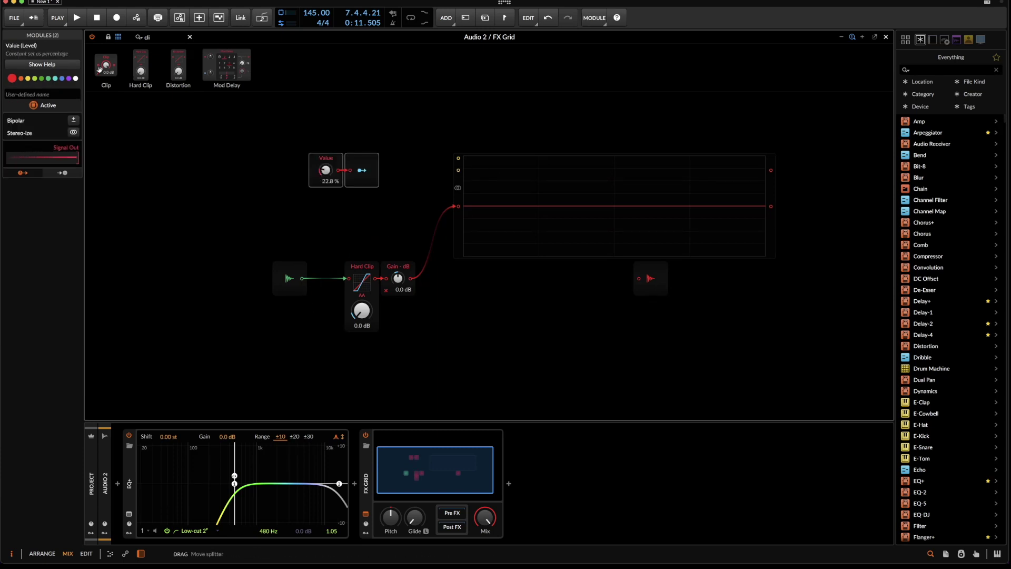
Place a Math > Constant module set to 1.00 below the Value module
{"action": "left_click", "coordinate": [147, 35]}
{"action": "type", "text": "di"}
{"action": "left_click", "coordinate": [190, 37]}
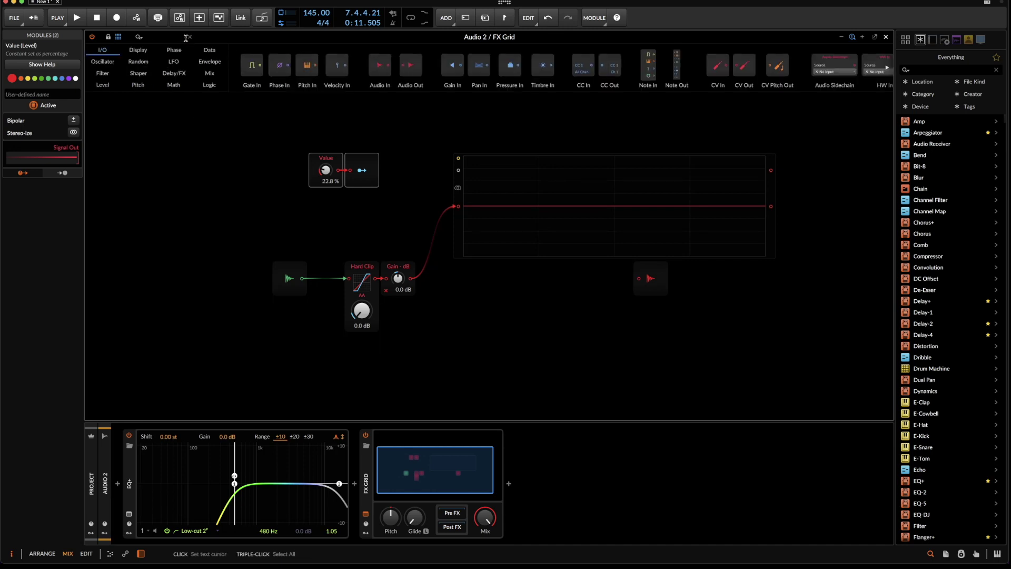
{"action": "left_click", "coordinate": [174, 85]}
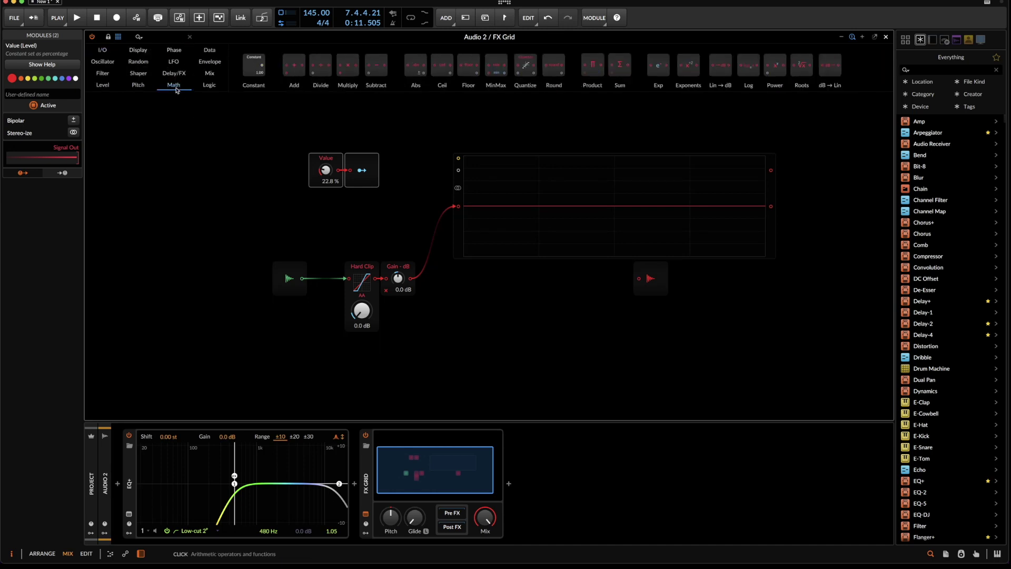
{"action": "left_click_drag", "start_coordinate": [244, 67], "coordinate": [325, 206]}
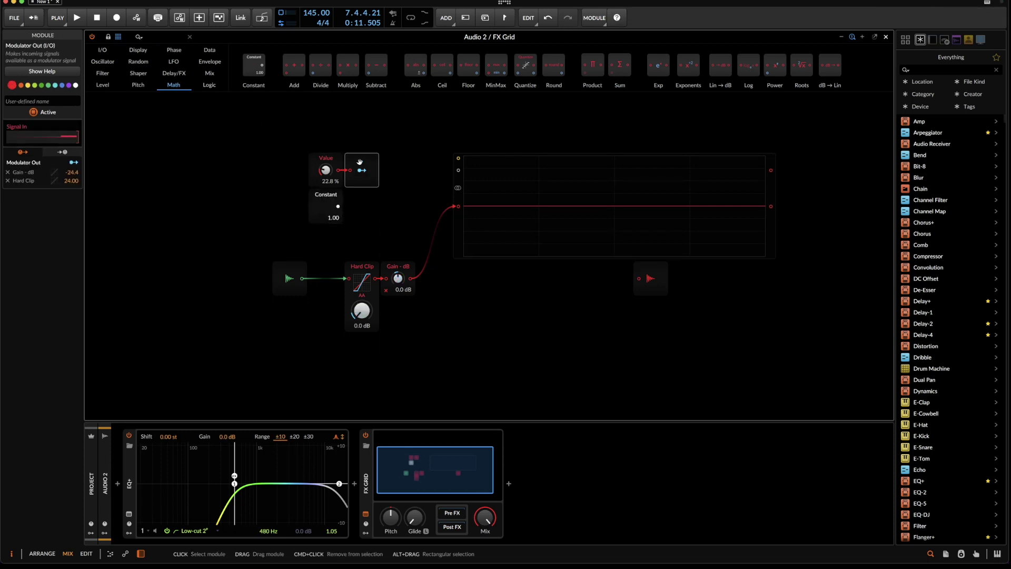
{"action": "left_click", "coordinate": [378, 197]}
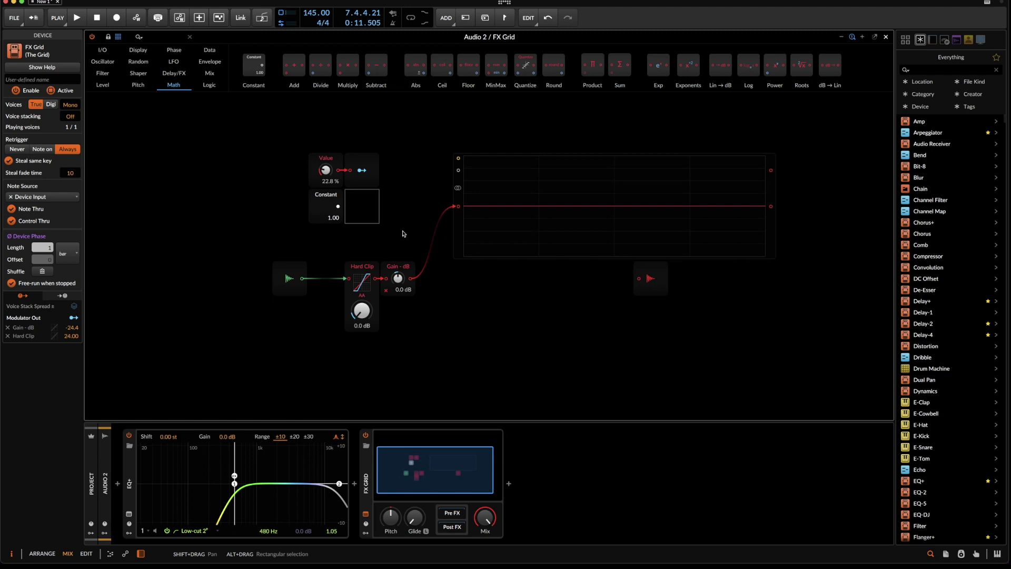
Duplicate the Gain - dB module beside Constant and wire its output to the scope
{"action": "left_click", "coordinate": [404, 266]}
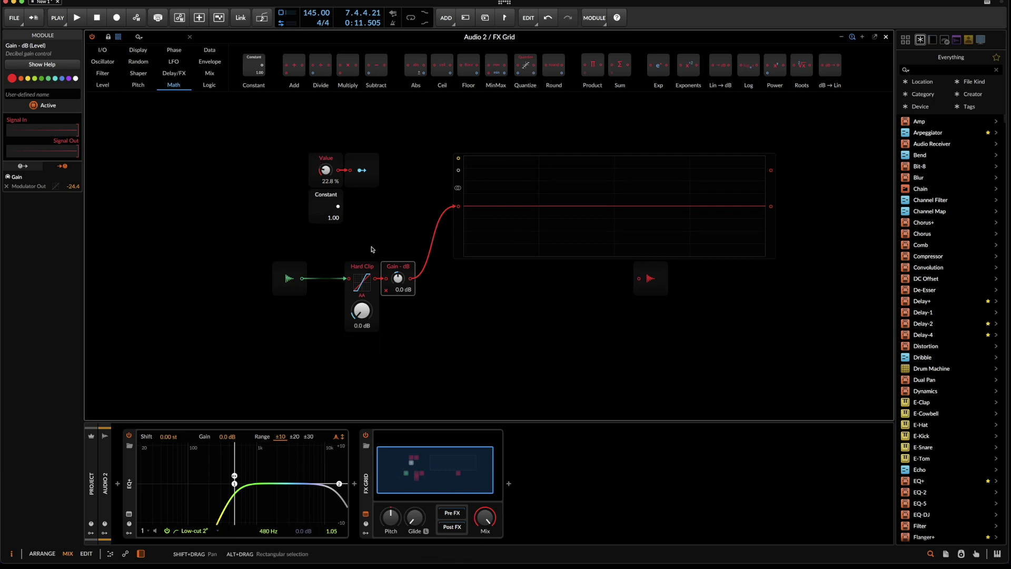
{"action": "left_click_drag", "start_coordinate": [382, 279], "coordinate": [345, 209]}
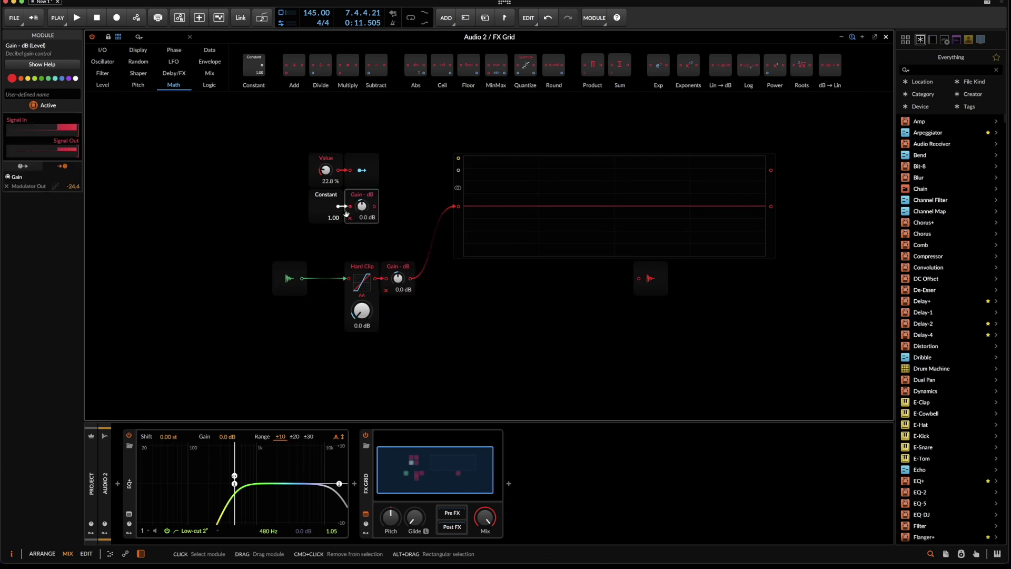
{"action": "left_click_drag", "start_coordinate": [374, 206], "coordinate": [458, 170]}
Colour the new Gain - dB mint, the Hard Clip chain green, and the threshold modules red
{"action": "left_click", "coordinate": [46, 79]}
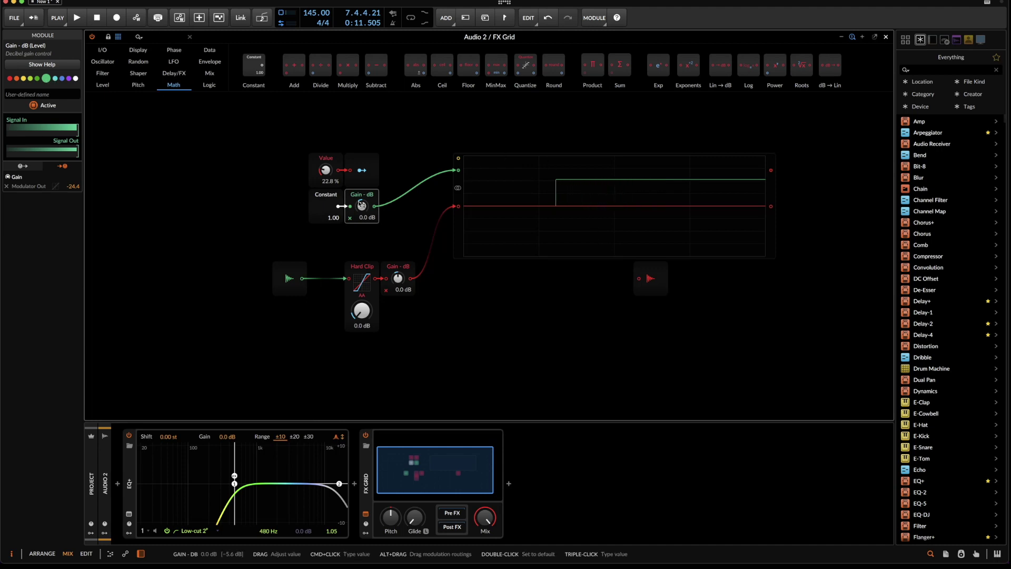
{"action": "left_click_drag", "start_coordinate": [439, 297], "coordinate": [330, 252]}
{"action": "left_click", "coordinate": [48, 78]}
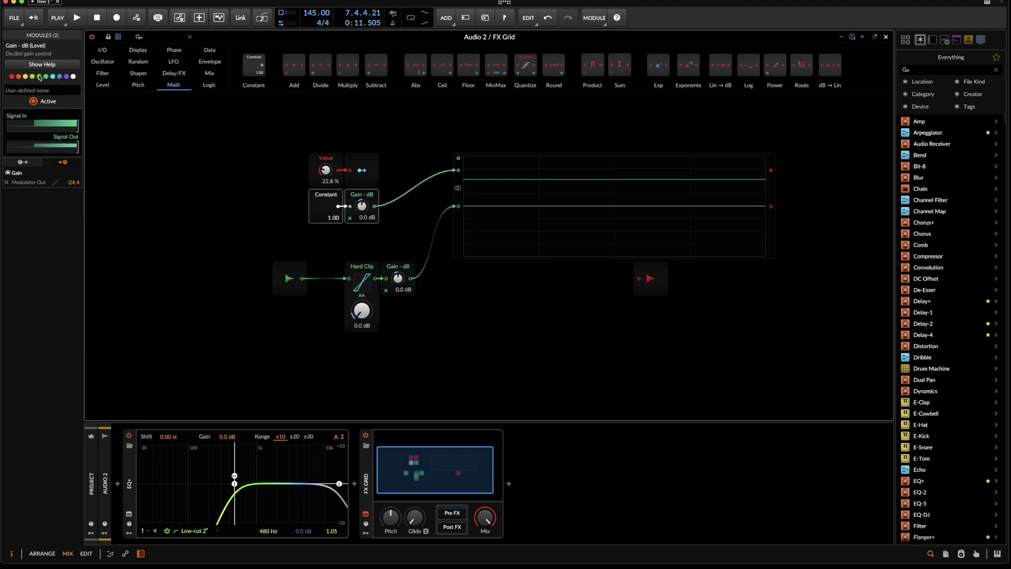
{"action": "left_click", "coordinate": [13, 77]}
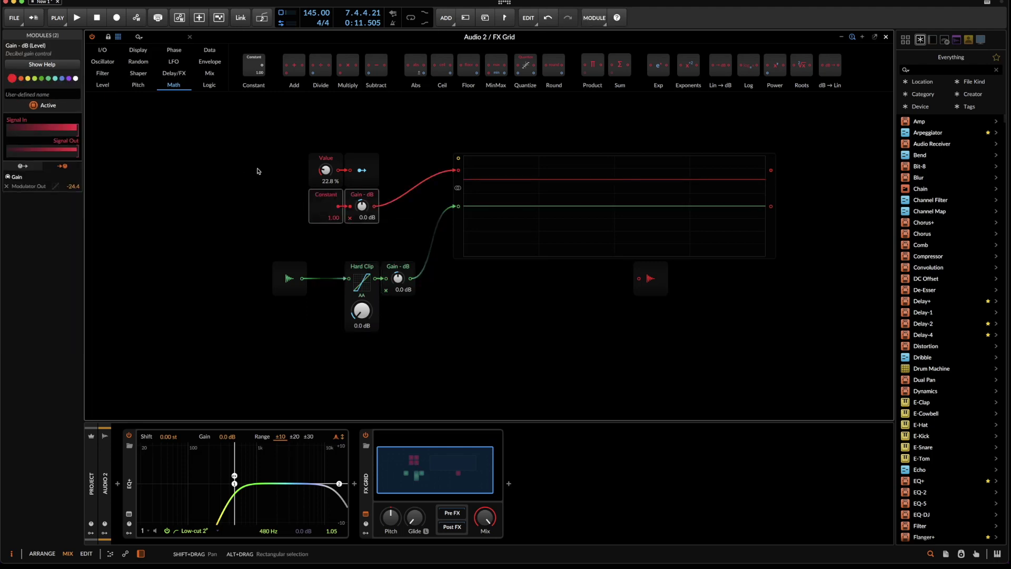
Reset the threshold Value, start the hi-hat loop, and raise Value to 14.8 %
{"action": "mouse_move", "coordinate": [316, 170]}
{"action": "left_mouse_down"}
{"action": "mouse_move", "coordinate": [317, 181]}
{"action": "mouse_move", "coordinate": [326, 172]}
{"action": "left_mouse_up"}
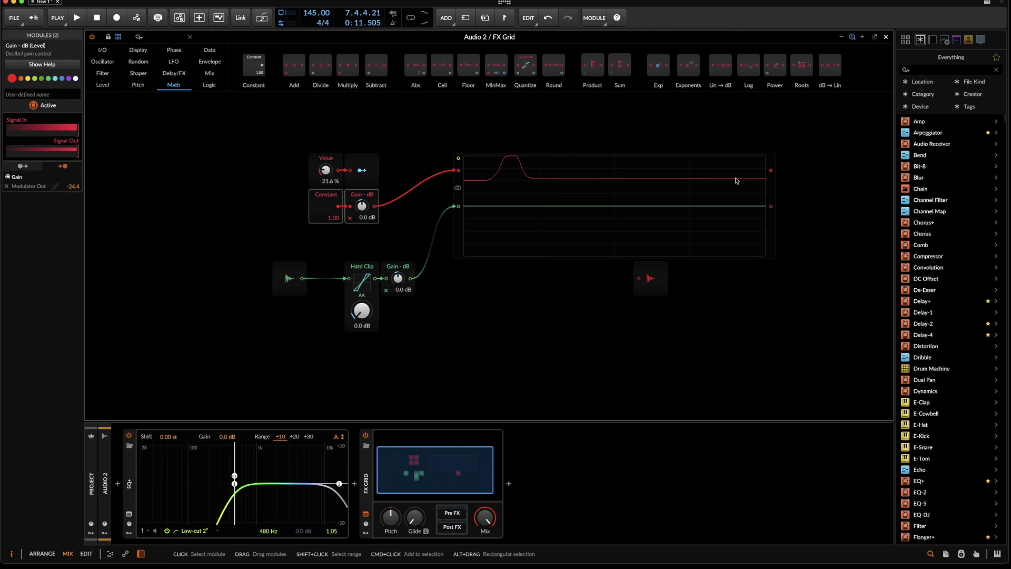
{"action": "double_click", "coordinate": [326, 171]}
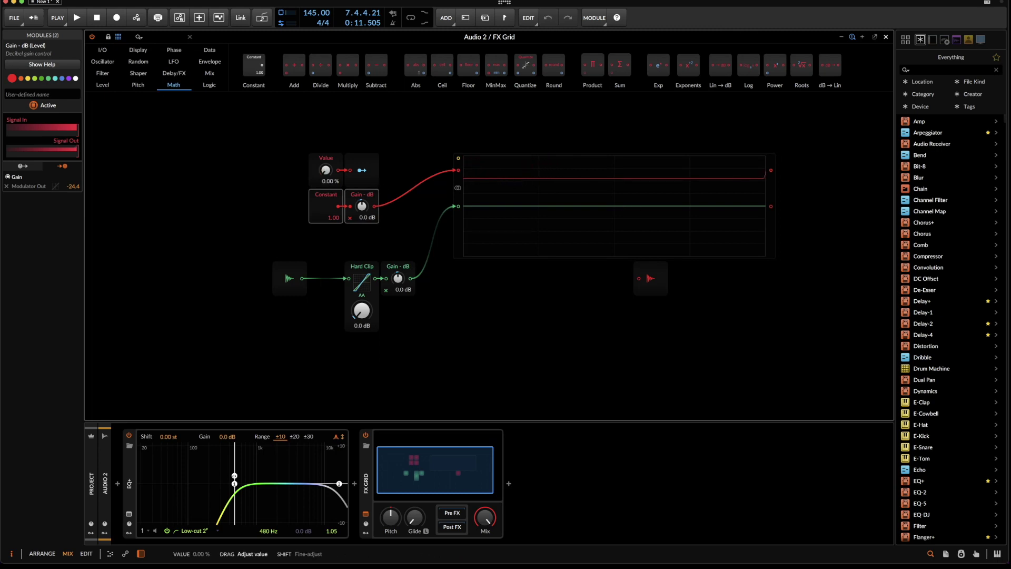
{"action": "key", "text": "space"}
{"action": "left_click_drag", "start_coordinate": [327, 172], "coordinate": [325, 164]}
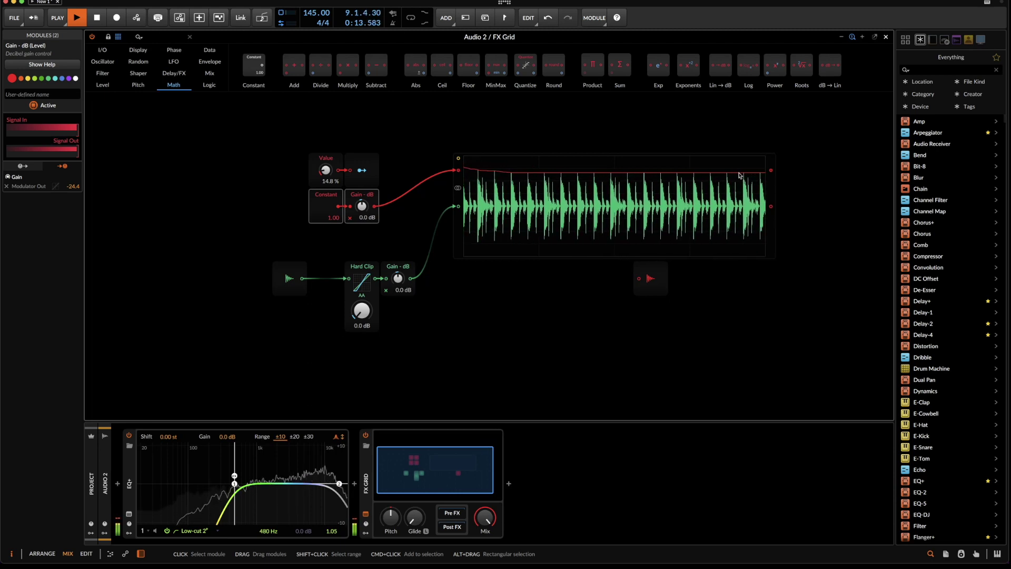
Set the oscilloscope to Slow and patch Audio In directly into Signal In 2
{"action": "left_click", "coordinate": [460, 247]}
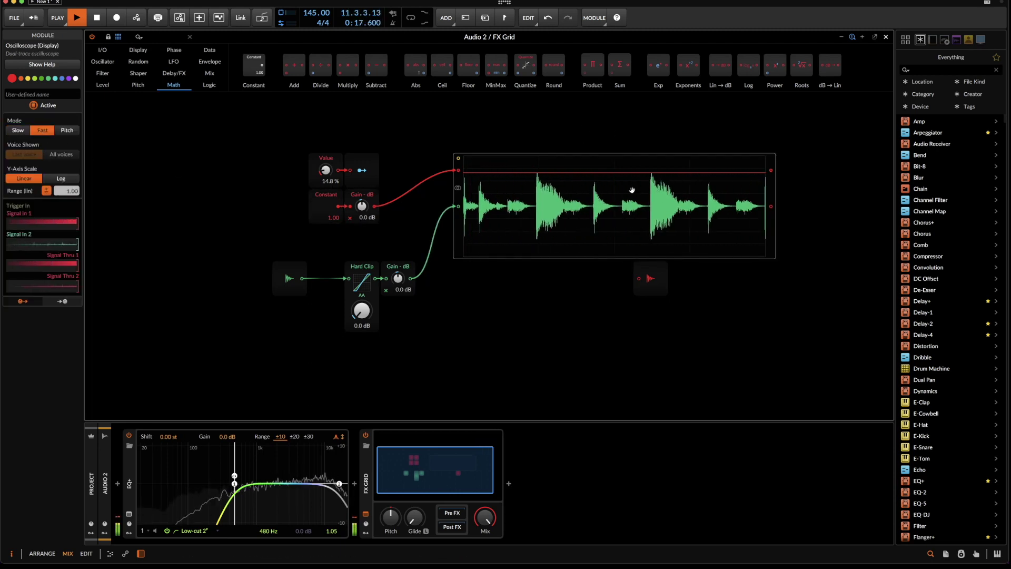
{"action": "left_click", "coordinate": [18, 131]}
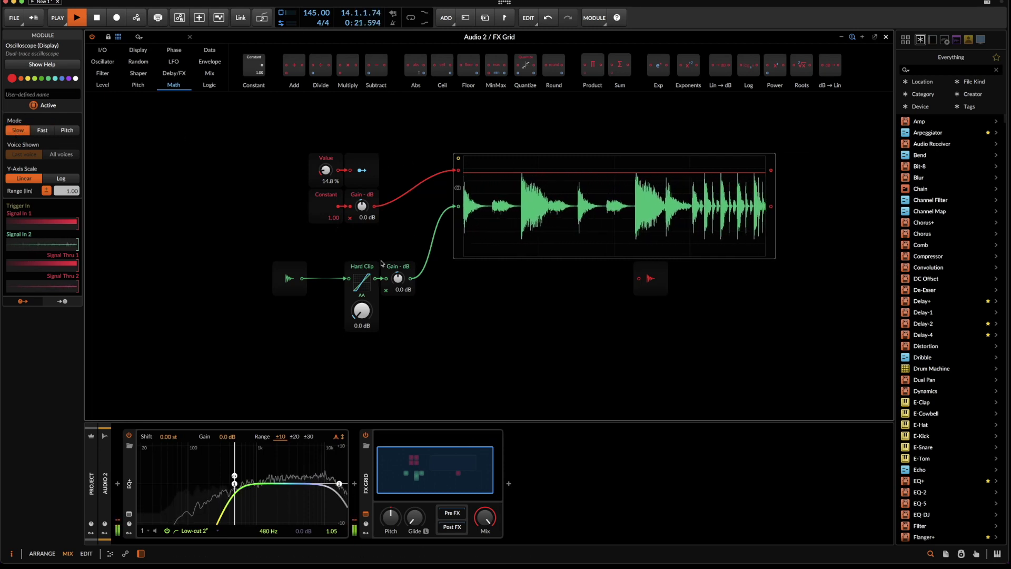
{"action": "left_click", "coordinate": [456, 209], "text": "alt"}
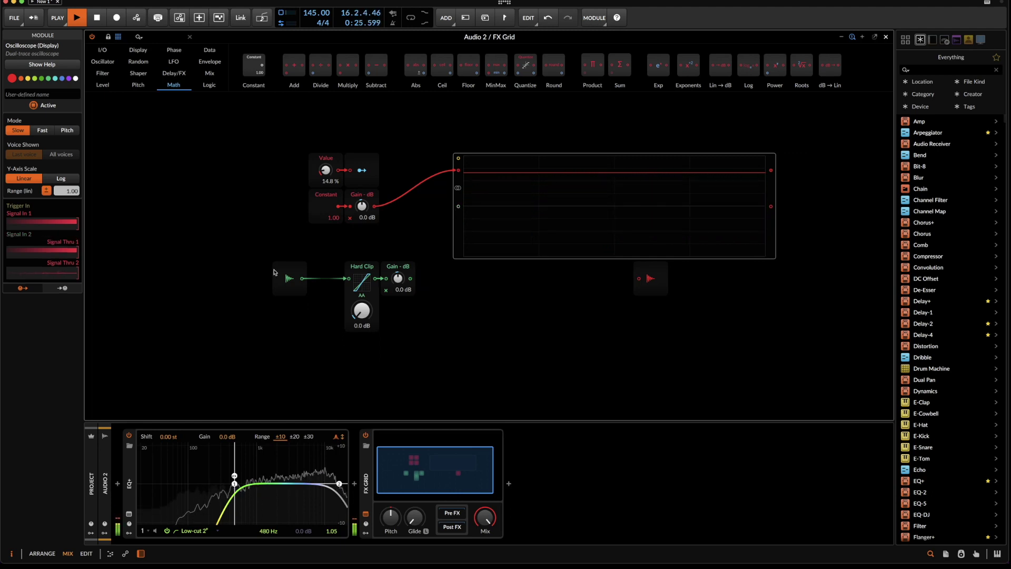
{"action": "left_click_drag", "start_coordinate": [303, 280], "coordinate": [458, 206]}
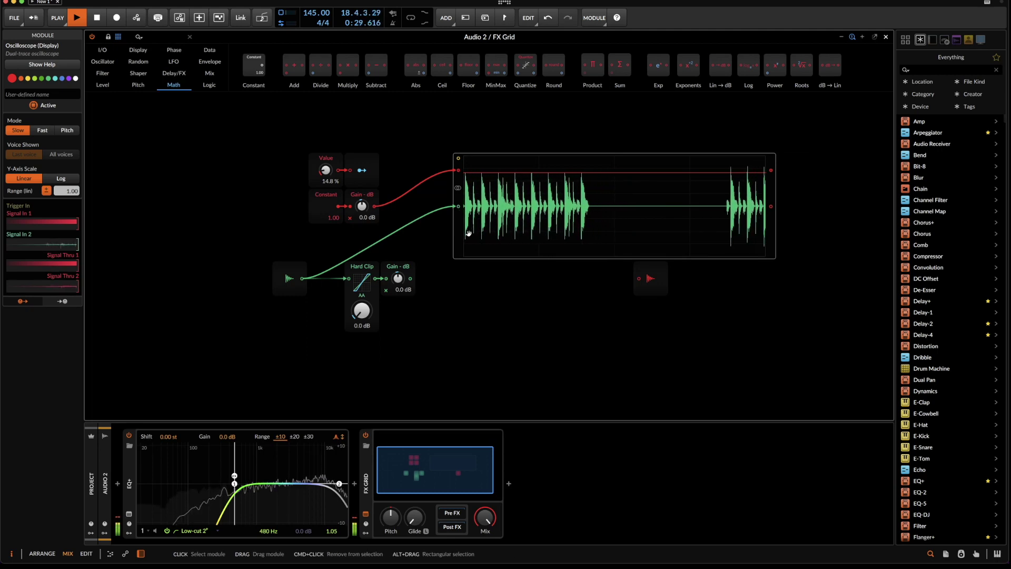
{"action": "left_click", "coordinate": [288, 281]}
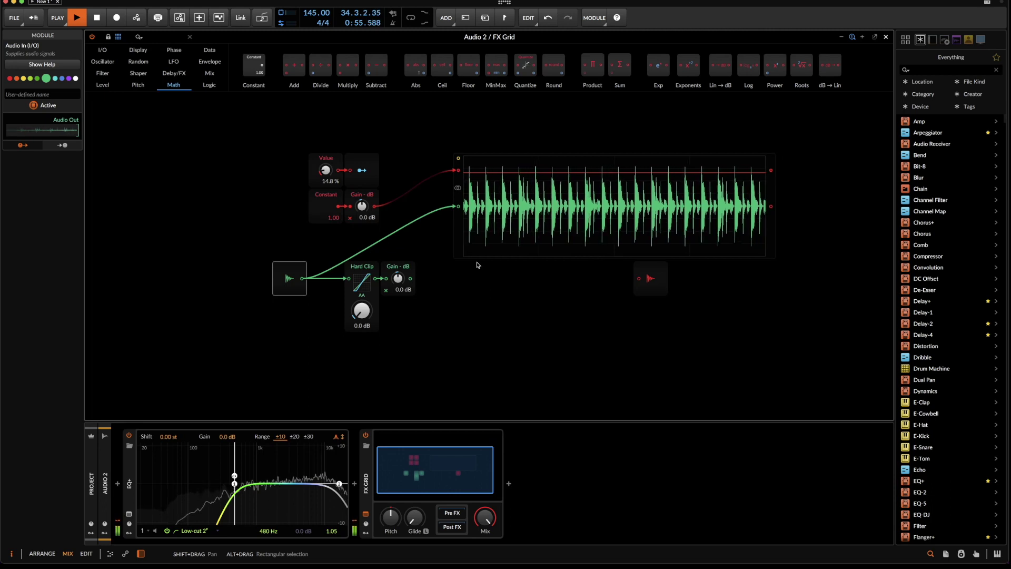
{"action": "left_click", "coordinate": [453, 258]}
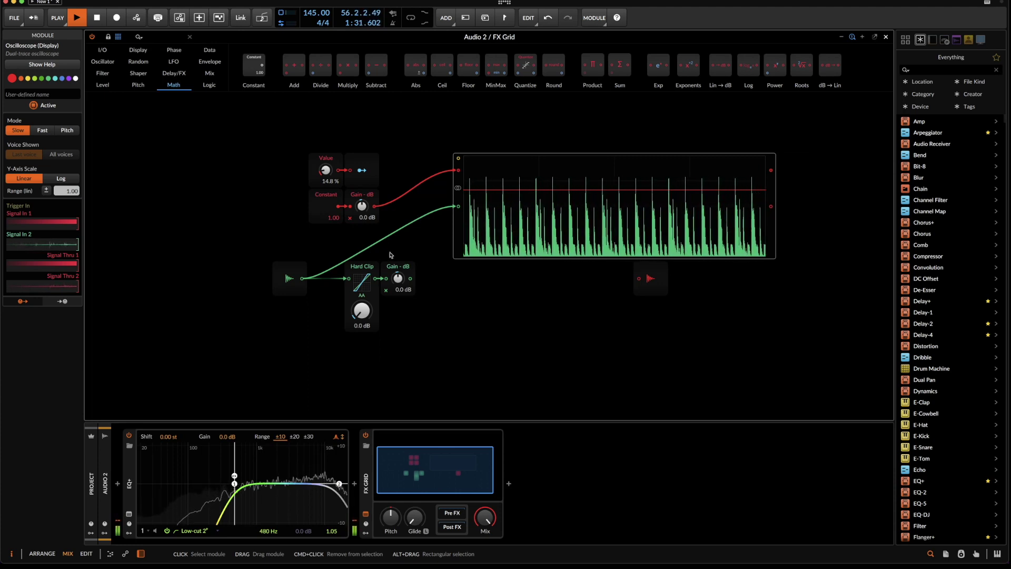
Switch the scope's Y-axis scale to Log, move it higher and resize it much taller
{"action": "left_click", "coordinate": [64, 178]}
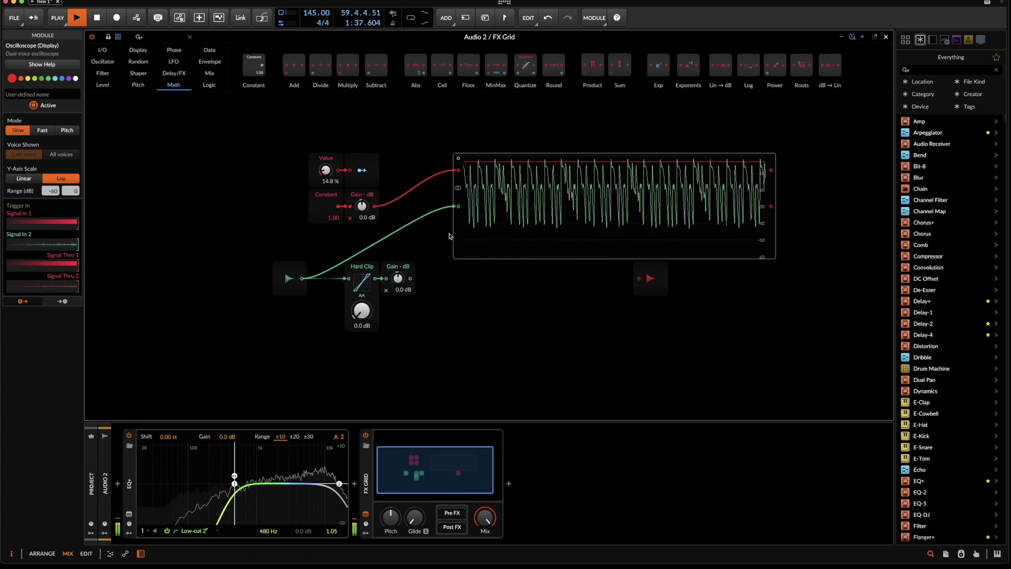
{"action": "left_click_drag", "start_coordinate": [449, 235], "coordinate": [450, 164]}
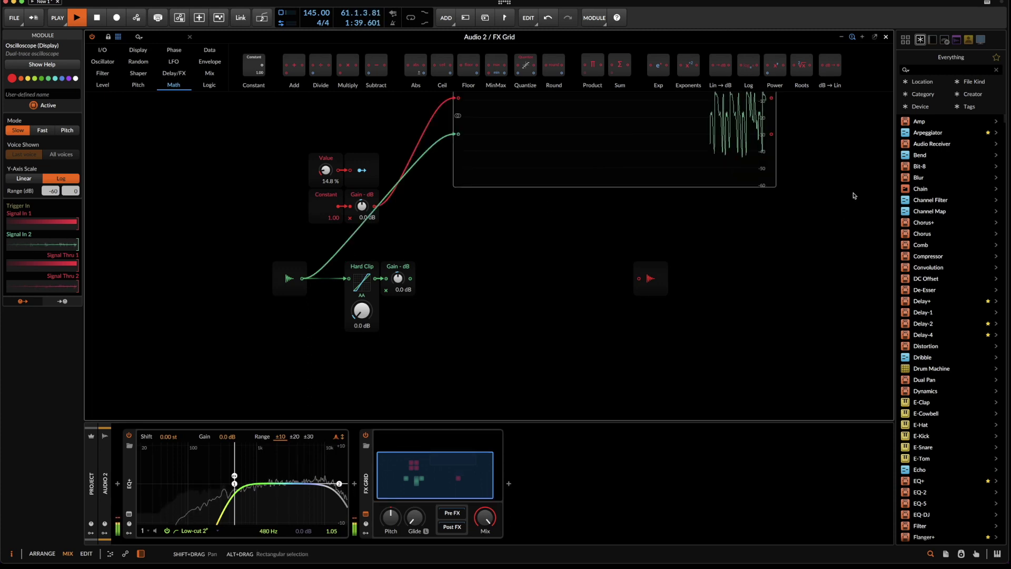
{"action": "left_click_drag", "start_coordinate": [777, 188], "coordinate": [782, 399]}
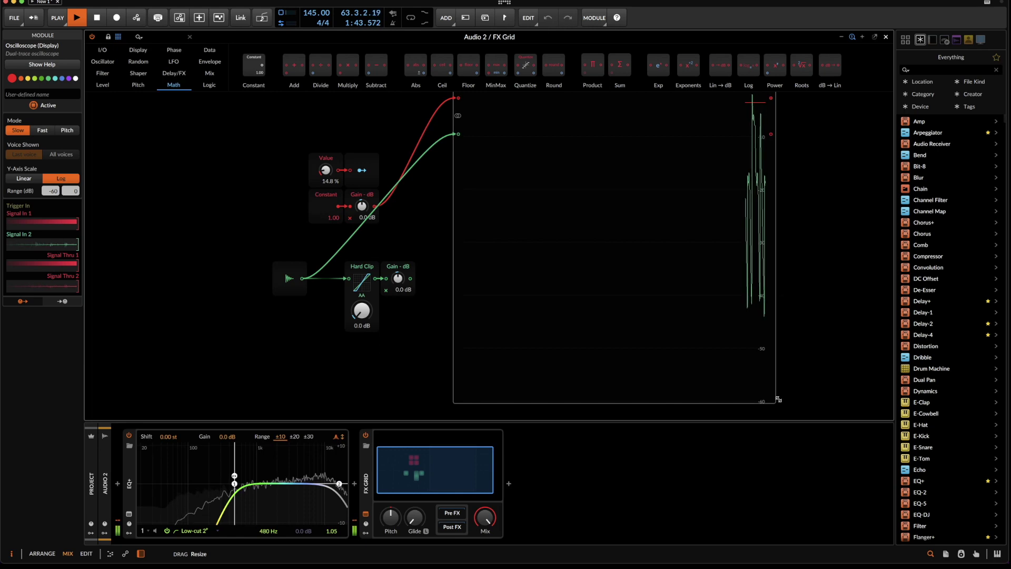
{"action": "scroll", "coordinate": [602, 167], "scroll_direction": "up", "scroll_amount": 4}
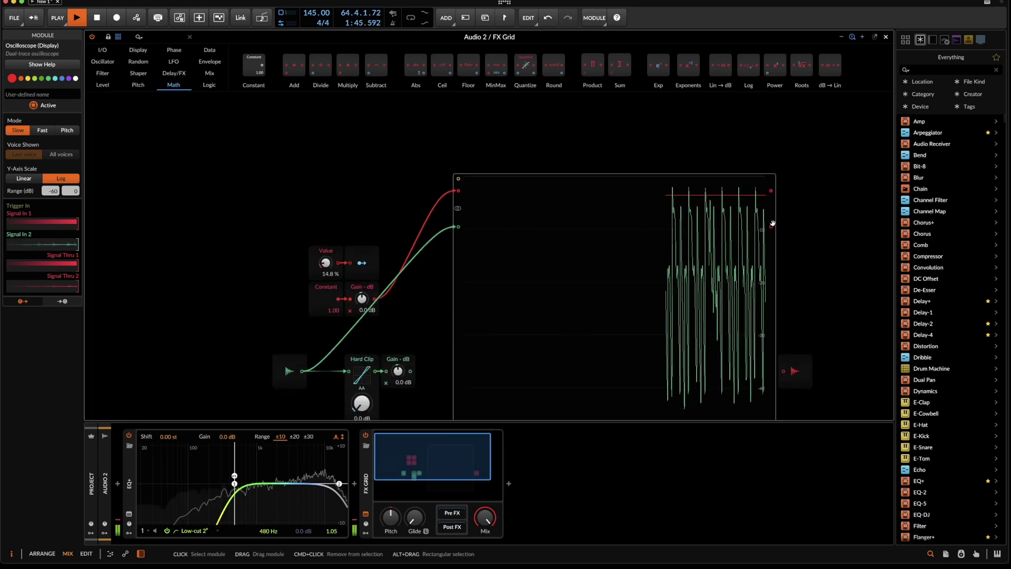
{"action": "scroll", "coordinate": [770, 206], "scroll_direction": "down", "scroll_amount": 1}
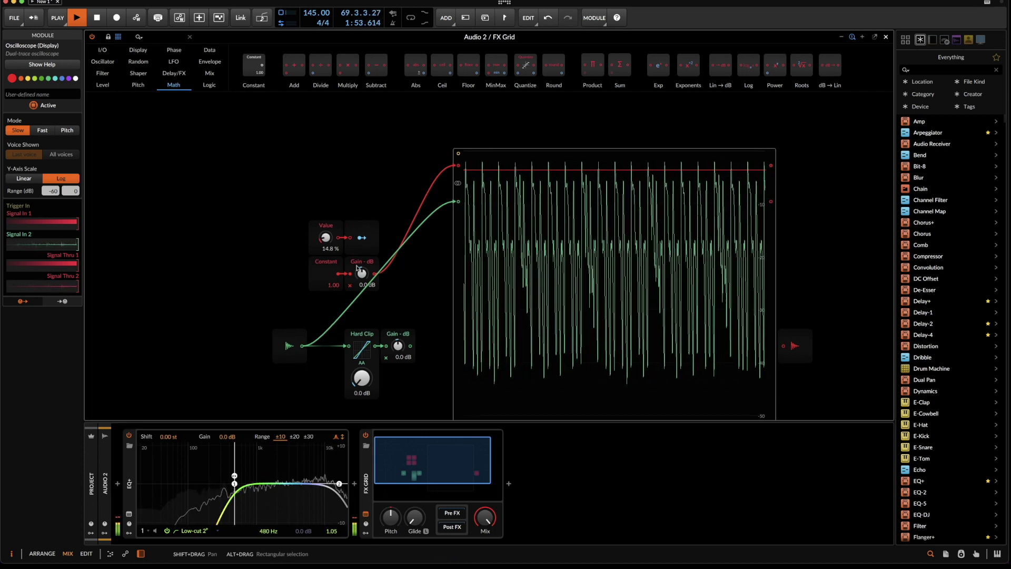
Route the Gain - dB output through a new Attenuate module into the grid output
{"action": "left_click_drag", "start_coordinate": [481, 271], "coordinate": [448, 225]}
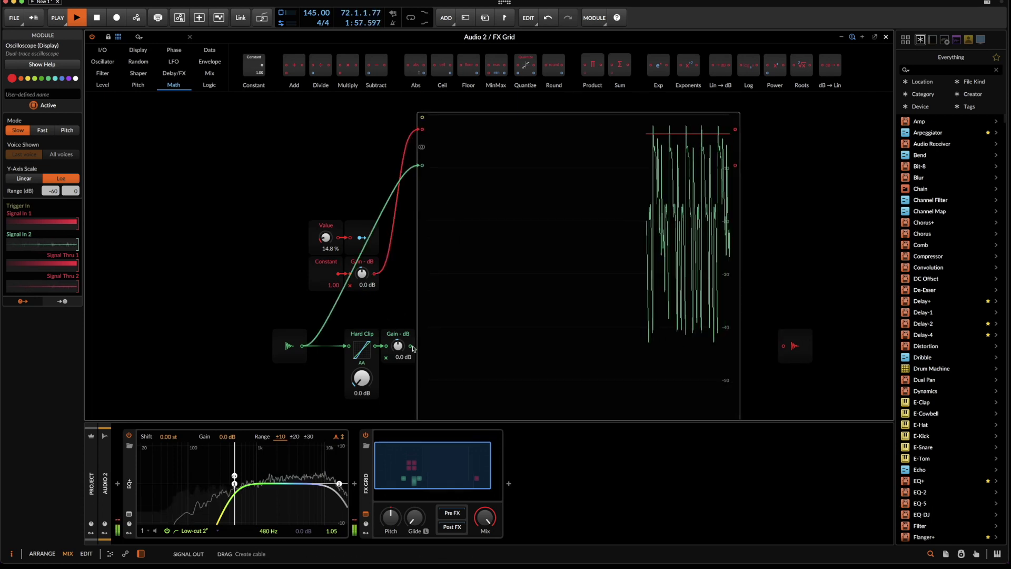
{"action": "left_click_drag", "start_coordinate": [412, 346], "coordinate": [782, 350]}
{"action": "left_click", "coordinate": [795, 274]}
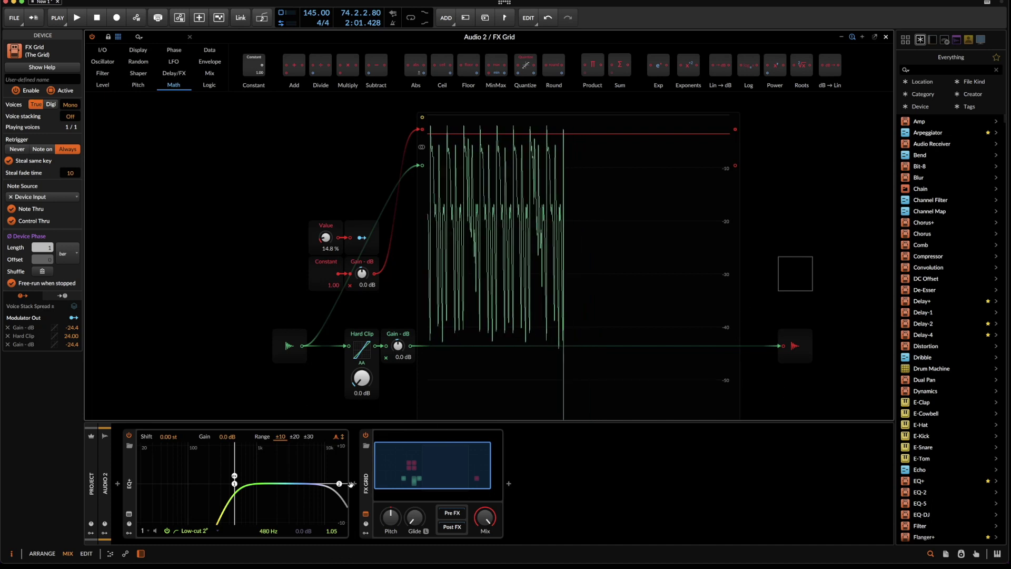
{"action": "right_click", "coordinate": [774, 316]}
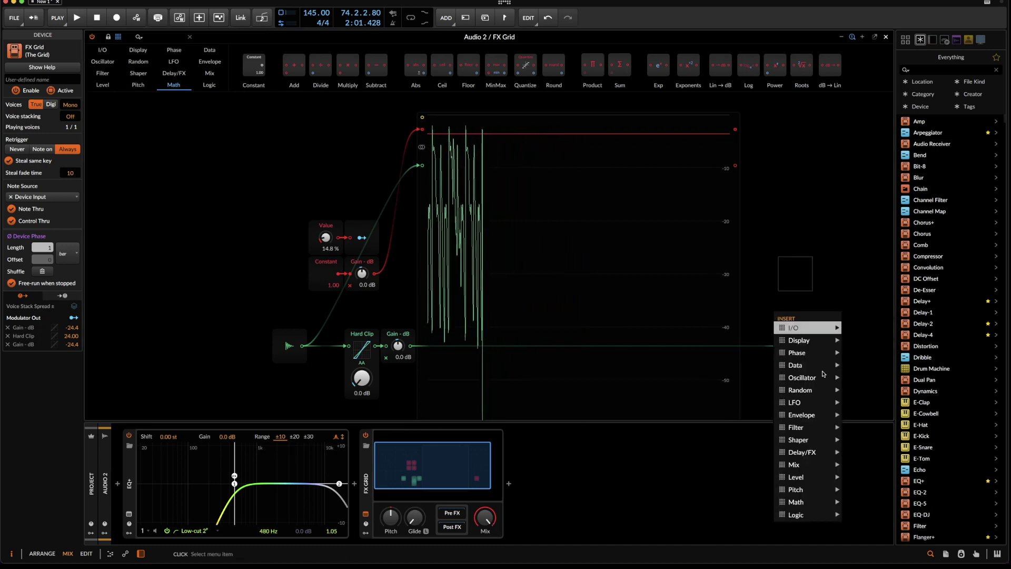
{"action": "mouse_move", "coordinate": [811, 477]}
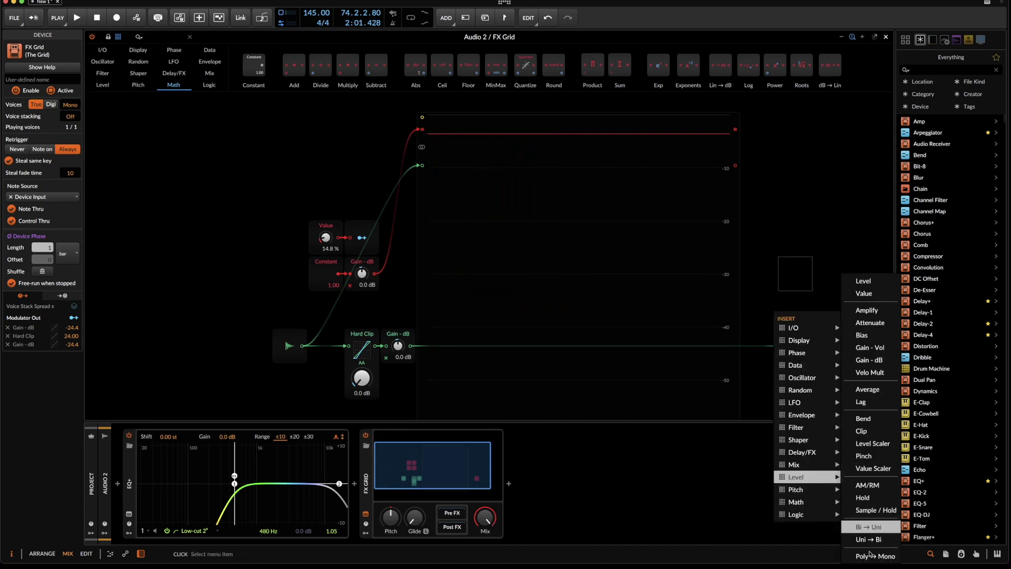
{"action": "left_click", "coordinate": [870, 322]}
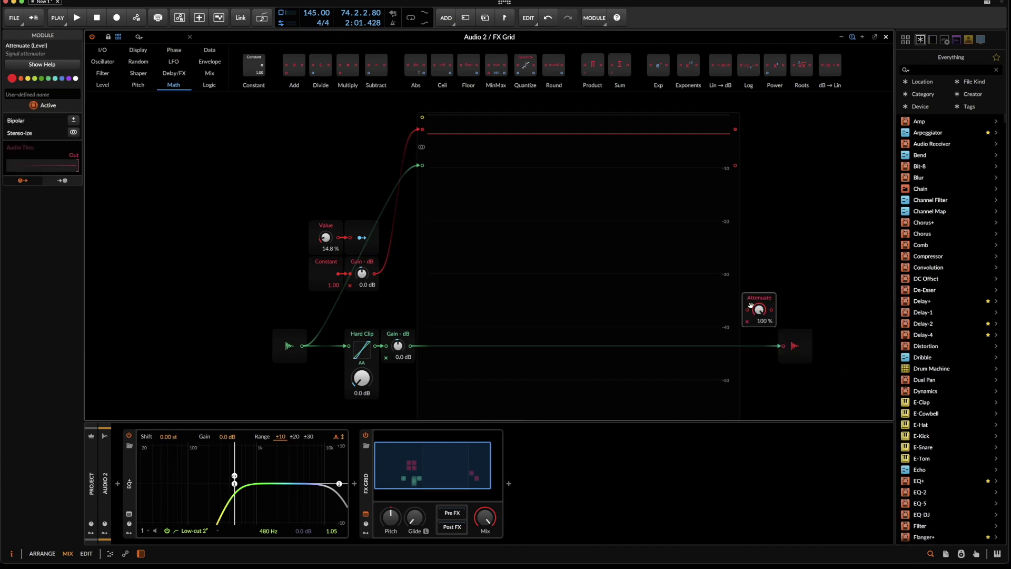
{"action": "mouse_move", "coordinate": [751, 306]}
{"action": "left_mouse_down"}
{"action": "mouse_move", "coordinate": [775, 343]}
{"action": "mouse_move", "coordinate": [755, 343]}
{"action": "mouse_move", "coordinate": [759, 352]}
{"action": "left_mouse_up"}
Play the loop, toggling the FX Grid bypass off and on to compare
{"action": "key", "text": "space"}
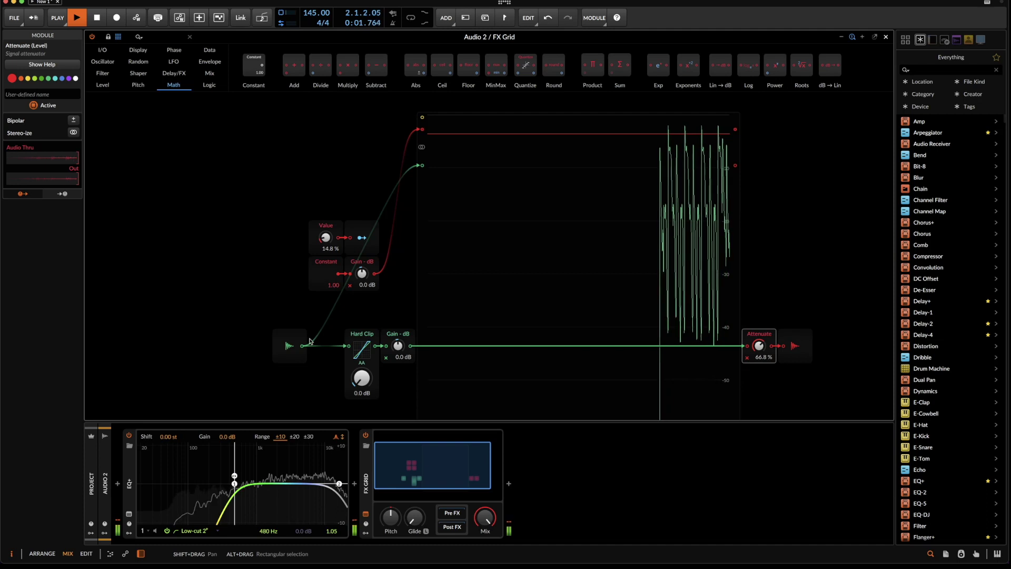
{"action": "left_click", "coordinate": [366, 435]}
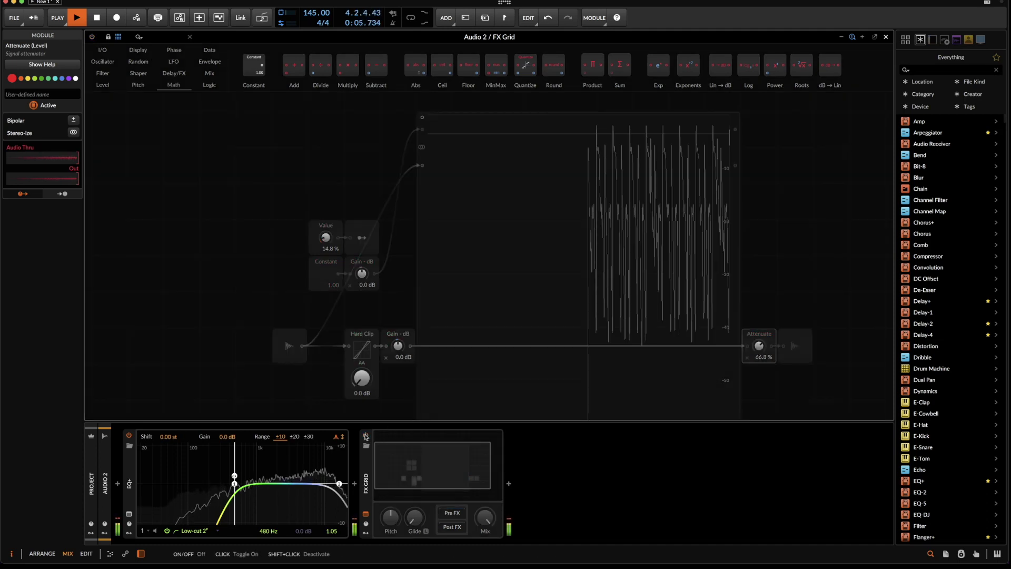
{"action": "left_click", "coordinate": [366, 436]}
{"action": "key", "text": "space"}
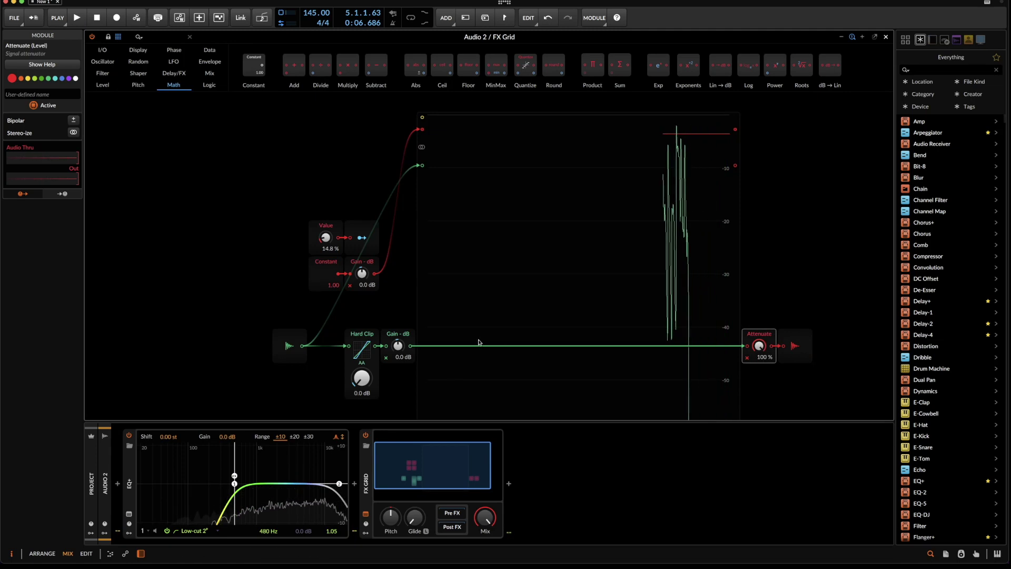
{"action": "left_click", "coordinate": [365, 436]}
{"action": "key", "text": "space"}
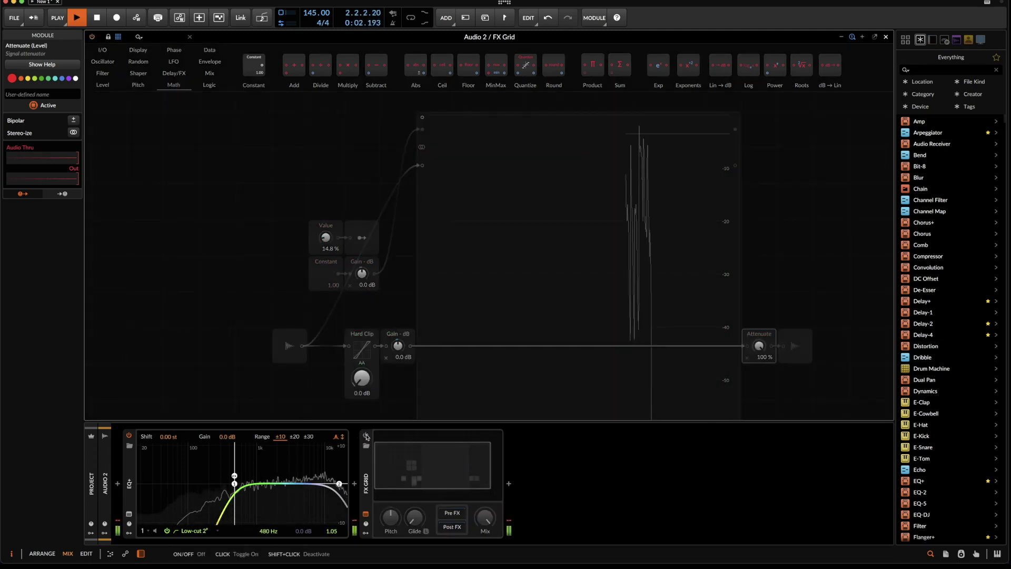
{"action": "left_click", "coordinate": [366, 435]}
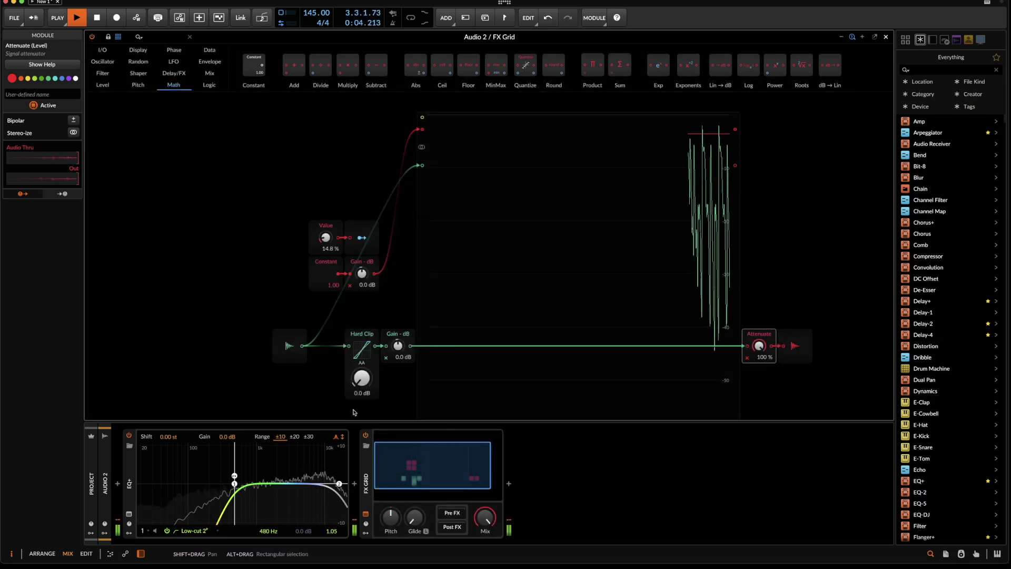
{"action": "key", "text": "space"}
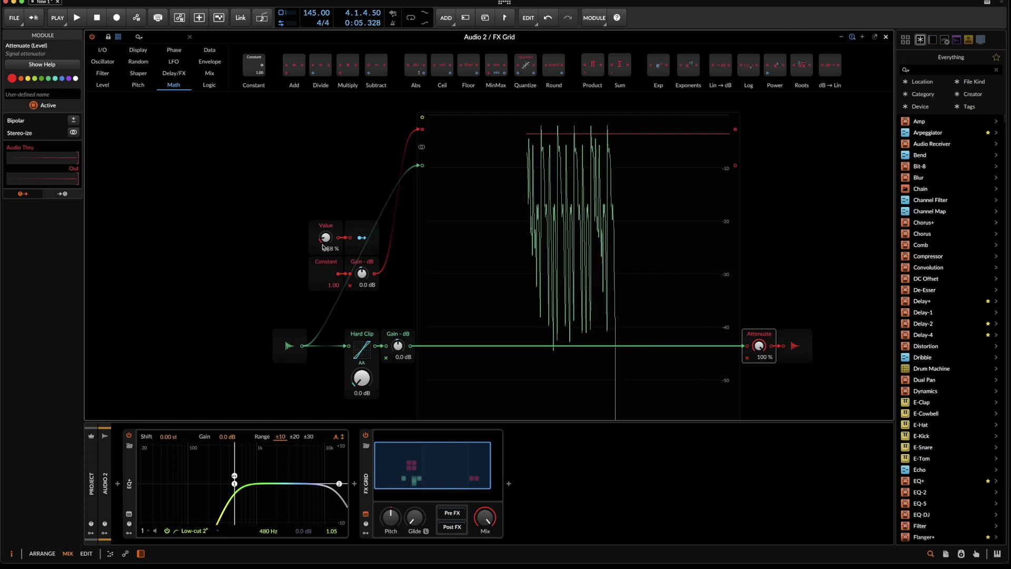
Raise the clipping threshold Value while the loop plays, then stop playback
{"action": "key", "text": "space"}
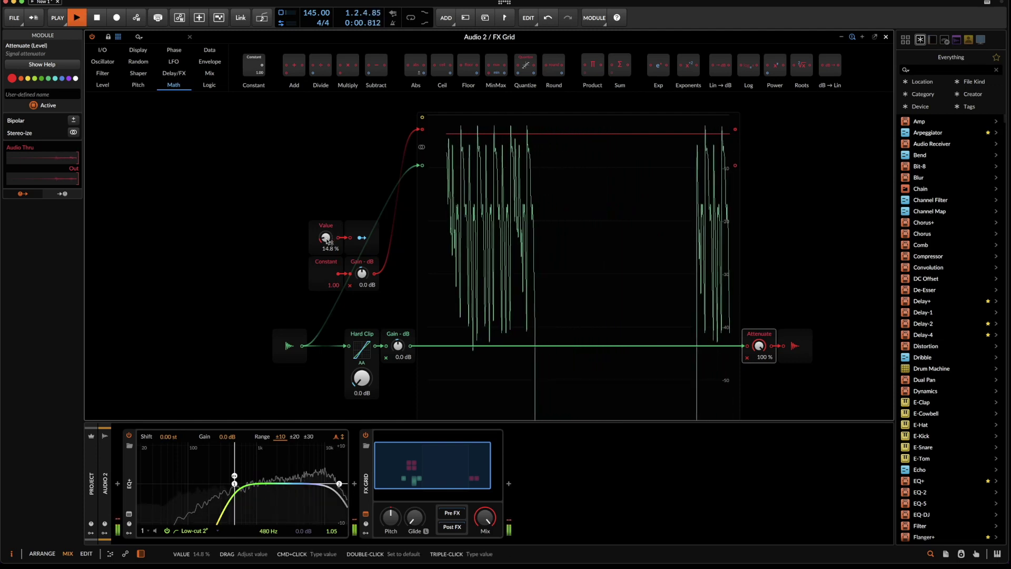
{"action": "left_click_drag", "start_coordinate": [326, 241], "coordinate": [327, 195]}
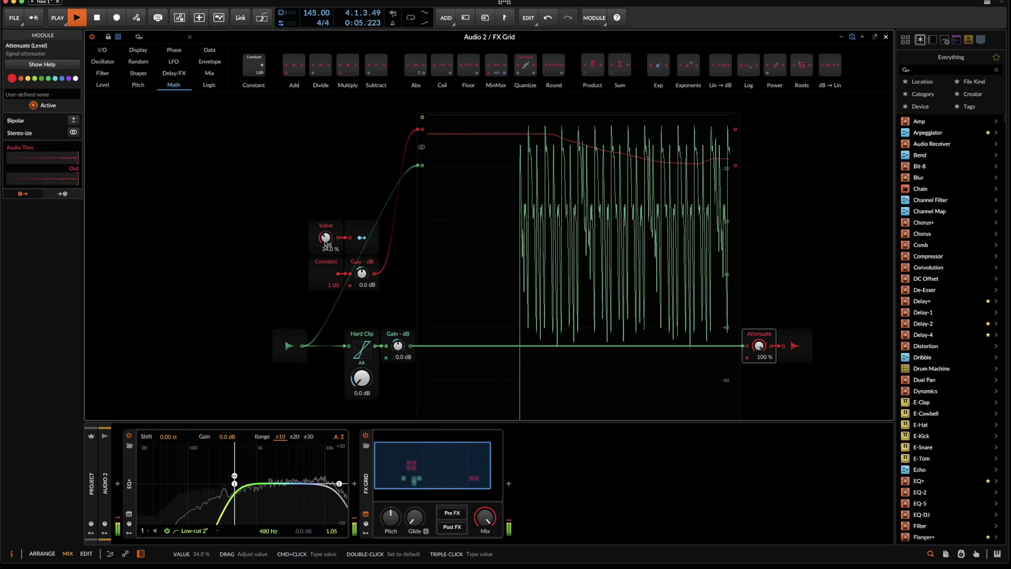
{"action": "key", "text": "space"}
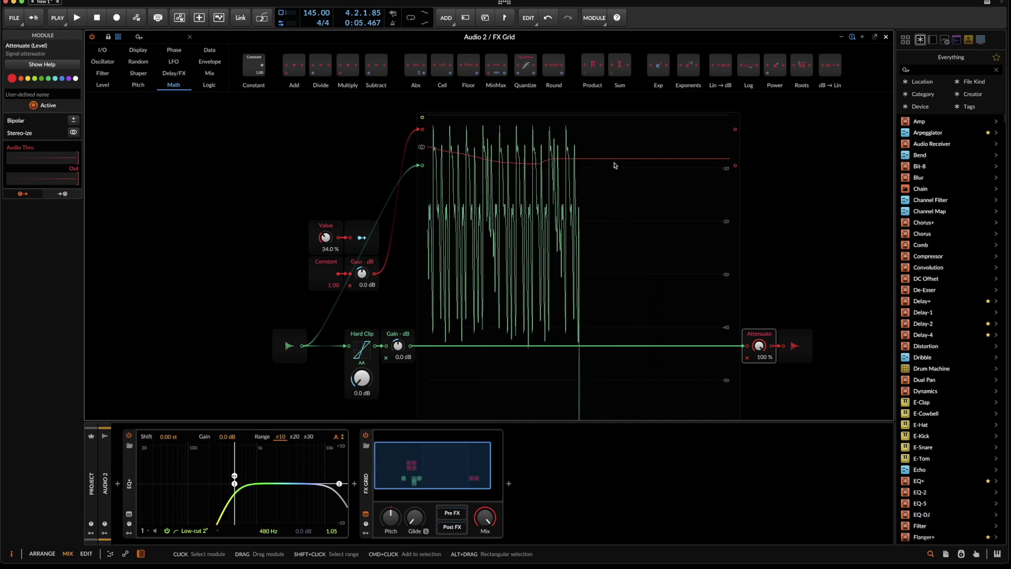
{"action": "key", "text": "space"}
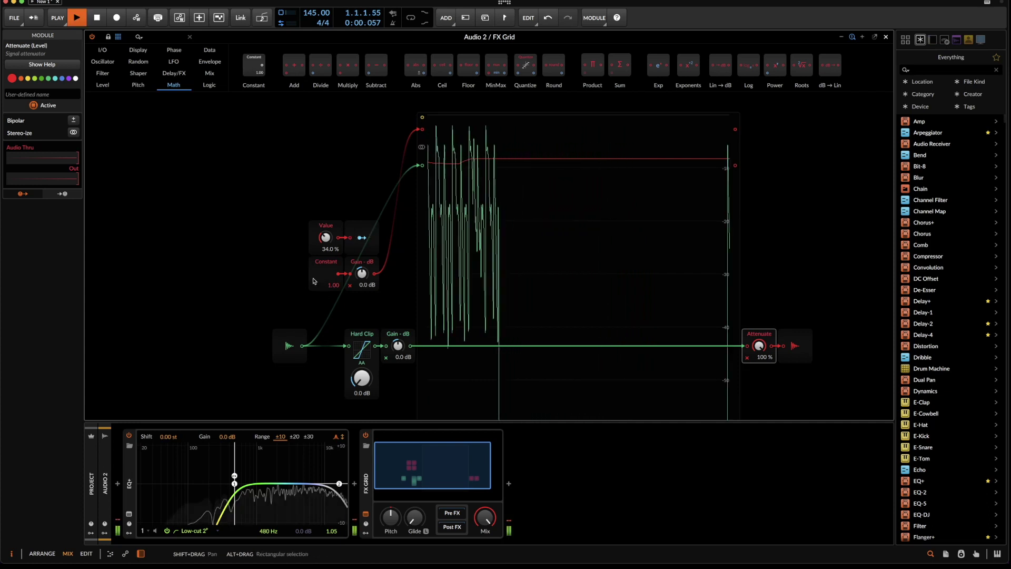
{"action": "key", "text": "space"}
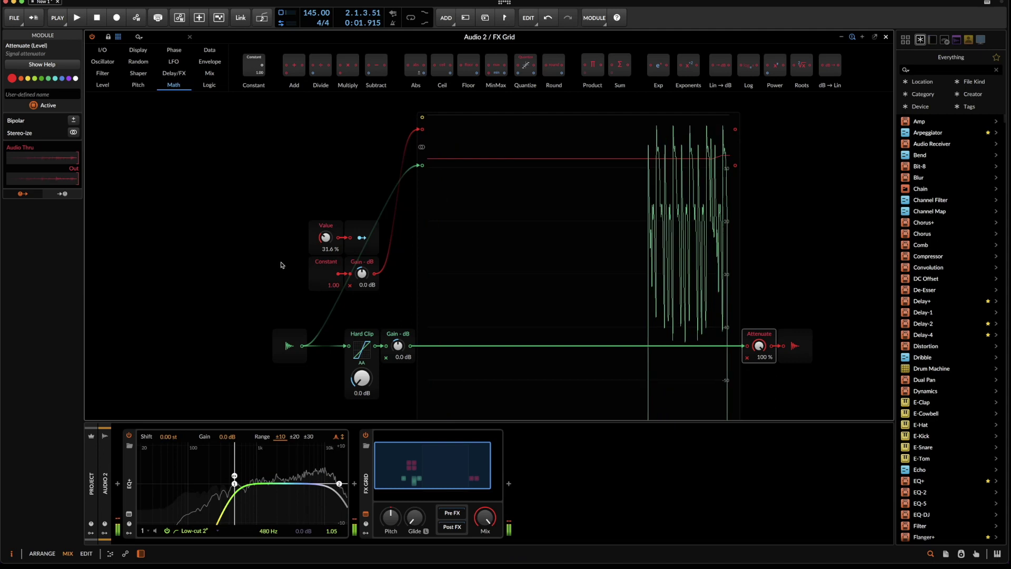
{"action": "left_click", "coordinate": [281, 265]}
Back in the mixer, compare the hi-hat with the FX Grid active and bypassed with Alt+B
{"action": "key", "text": "Escape"}
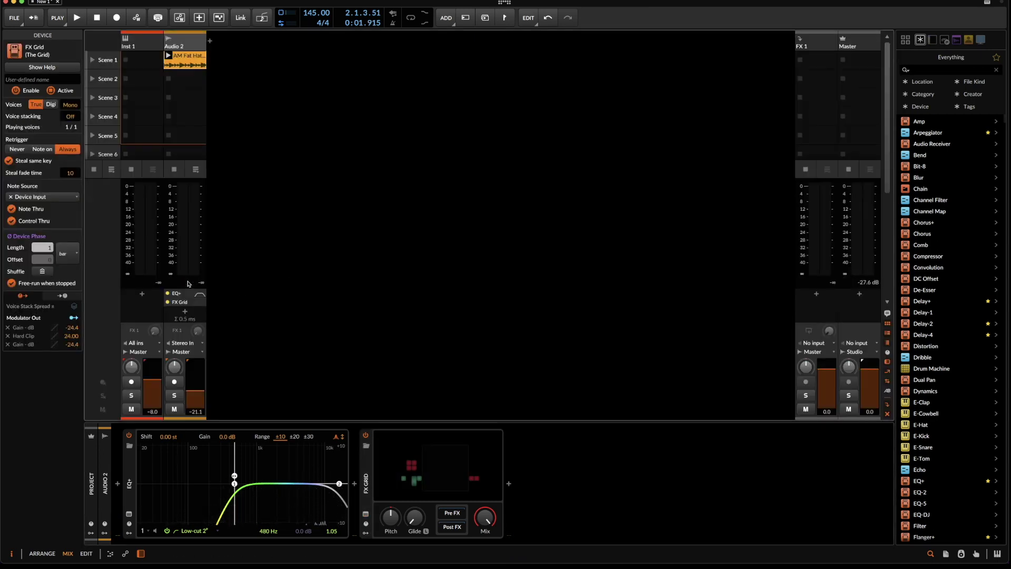
{"action": "key", "text": "space"}
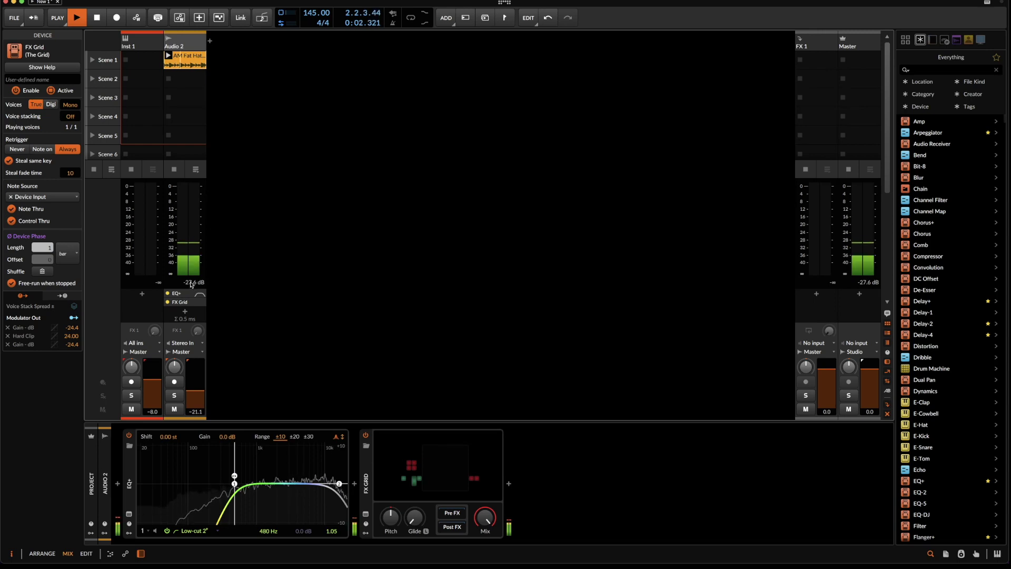
{"action": "key", "text": "space"}
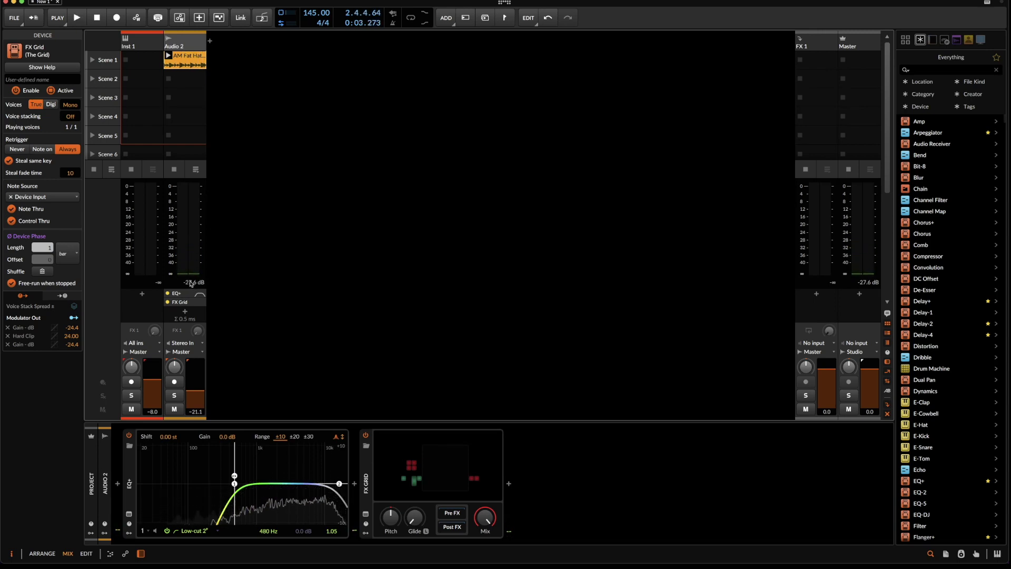
{"action": "key", "text": "alt+b"}
{"action": "key", "text": "space"}
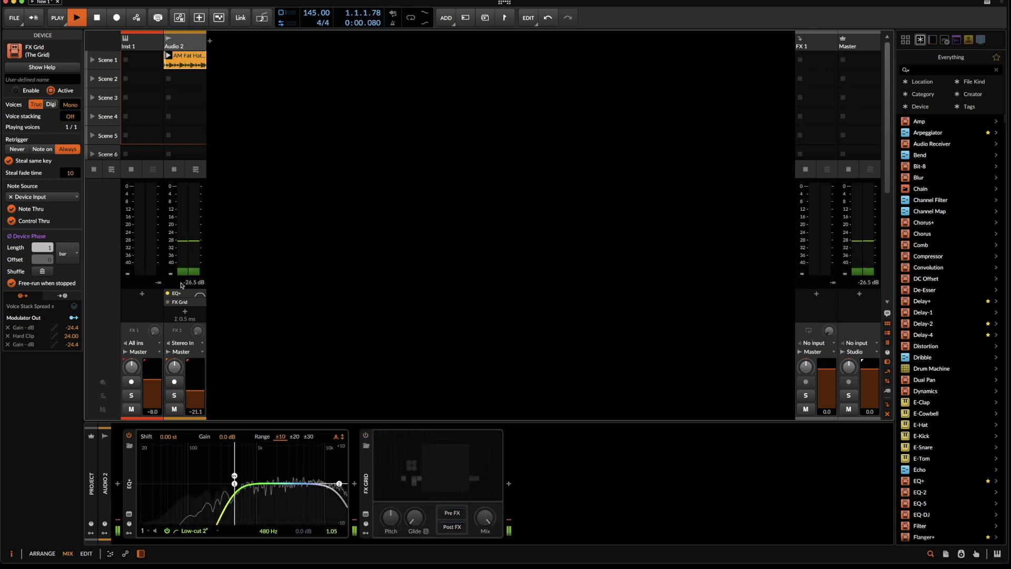
{"action": "key", "text": "space"}
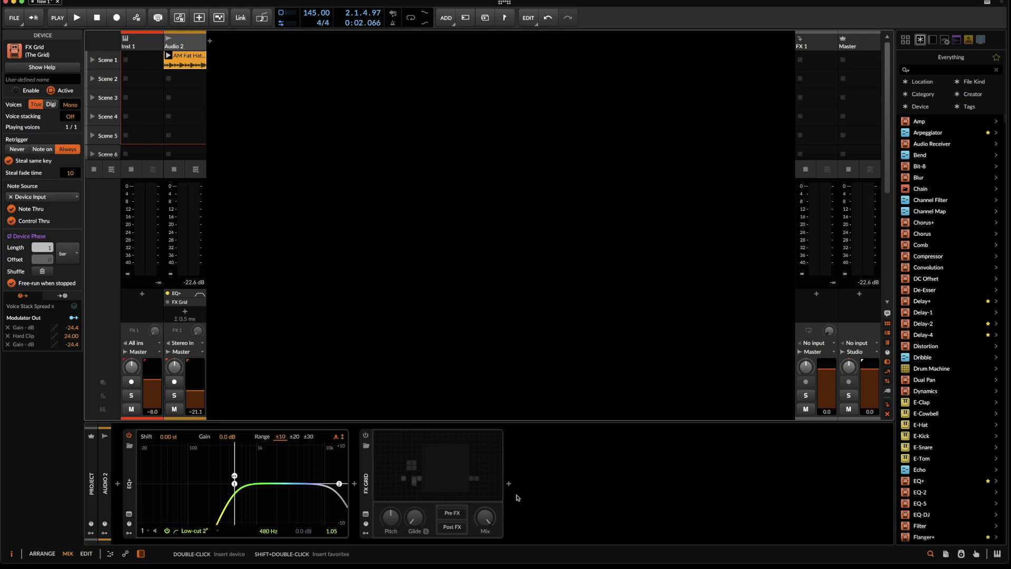
{"action": "left_click", "coordinate": [366, 460]}
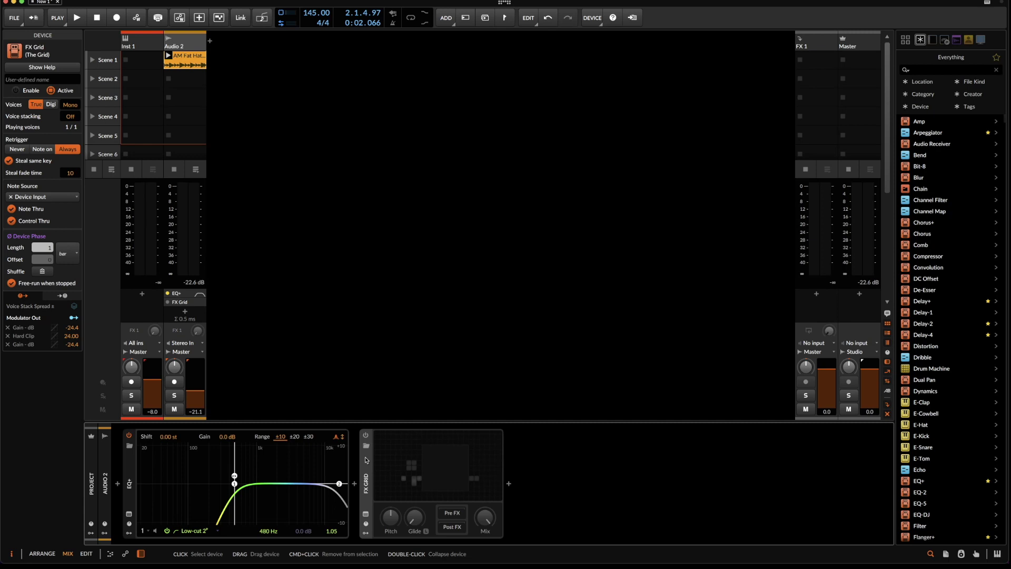
Insert a second EQ+ after the FX Grid and remove its default low-cut band
{"action": "double_click", "coordinate": [631, 493]}
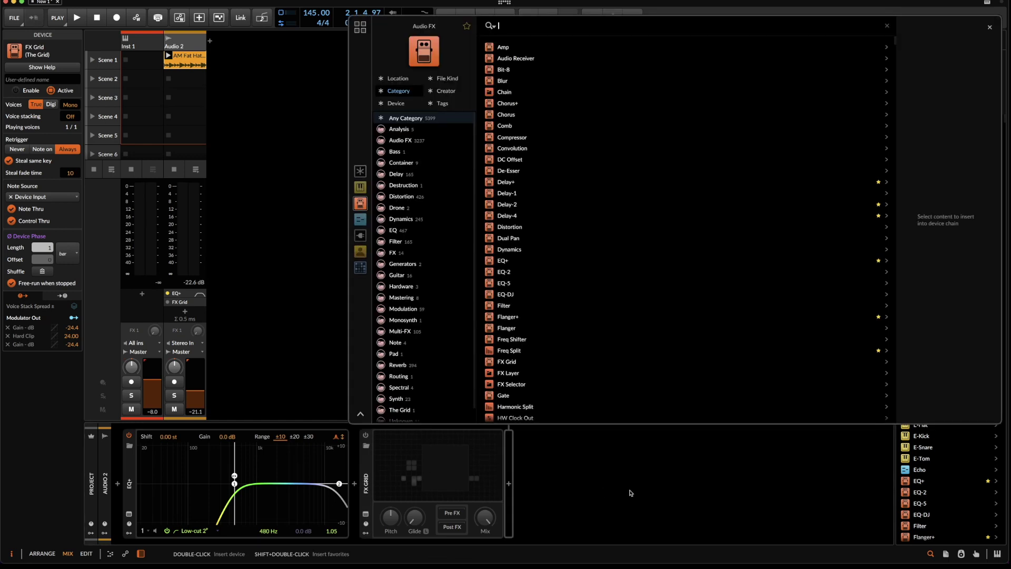
{"action": "type", "text": "eq"}
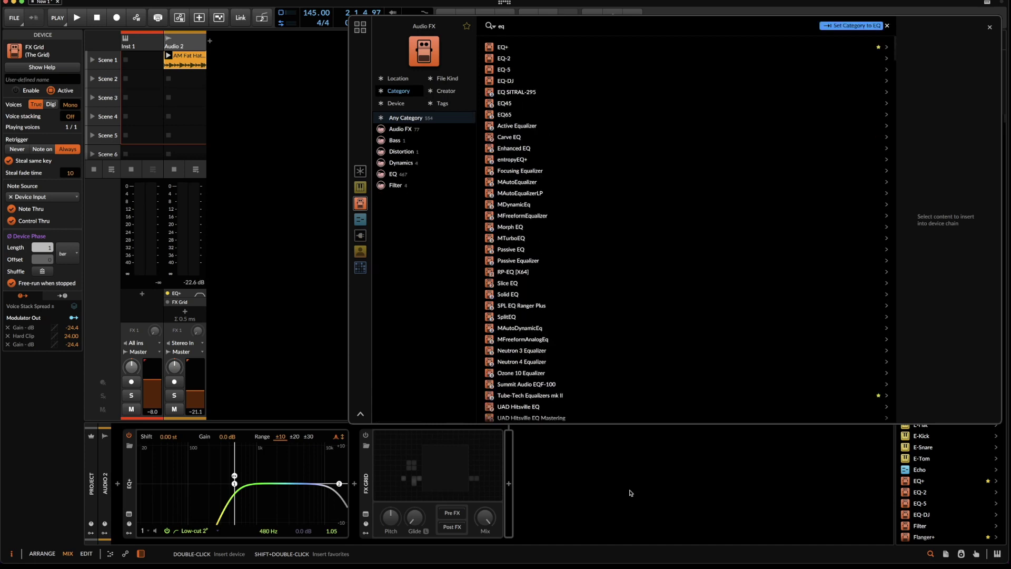
{"action": "key", "text": "Return"}
{"action": "double_click", "coordinate": [594, 487]}
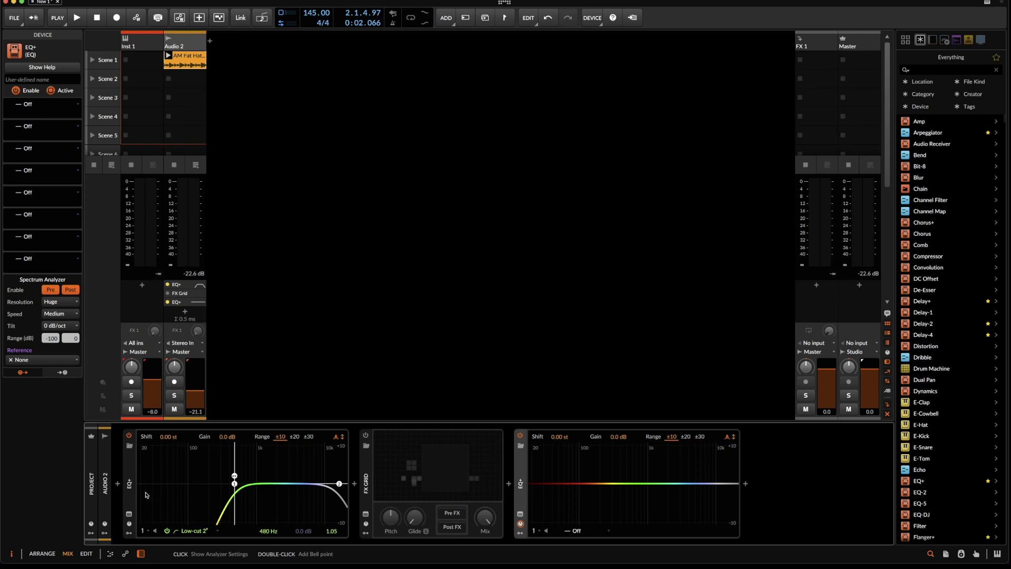
Play the loop and switch the FX Grid back on while listening
{"action": "key", "text": "space"}
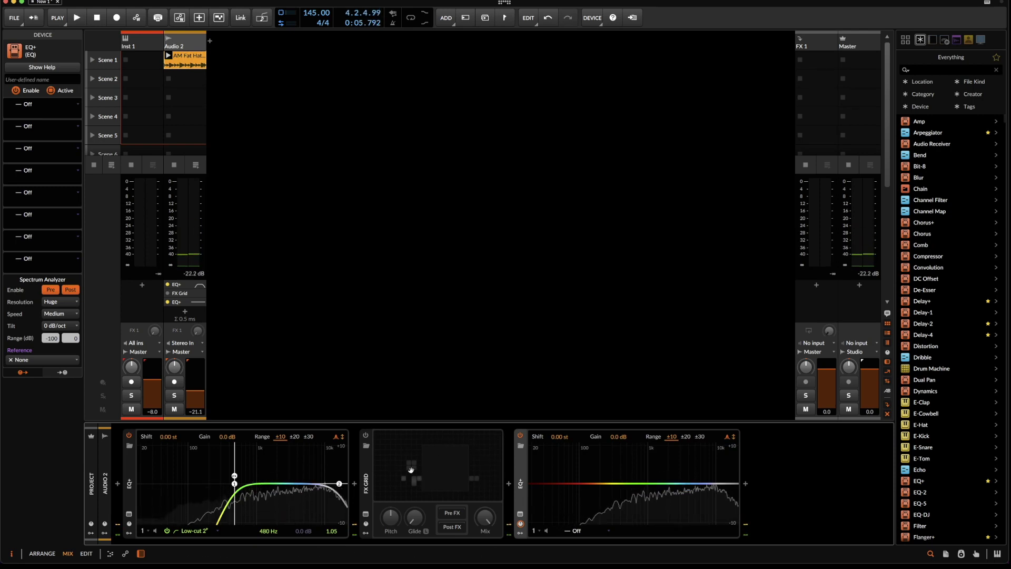
{"action": "key", "text": "space"}
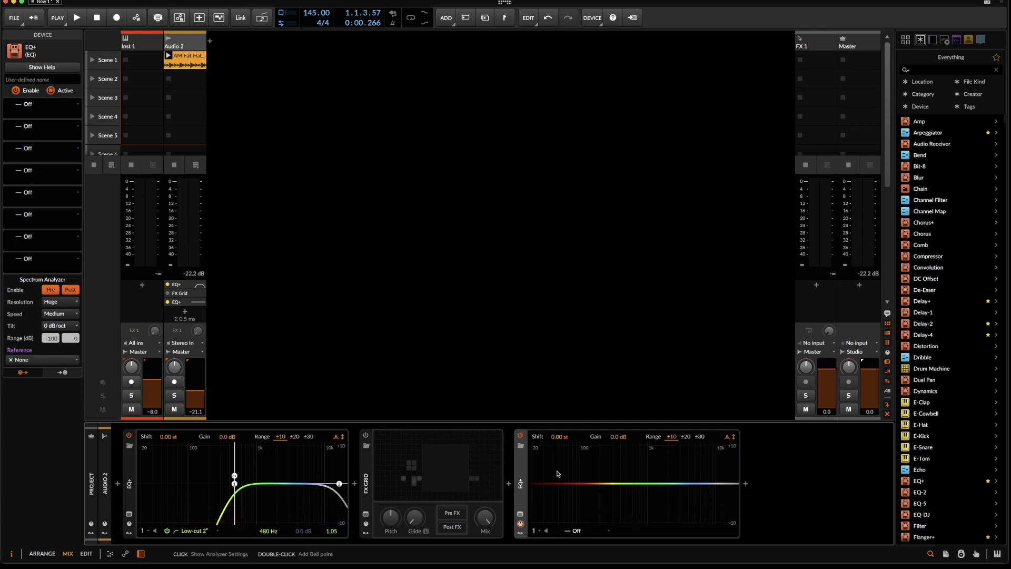
{"action": "key", "text": "space"}
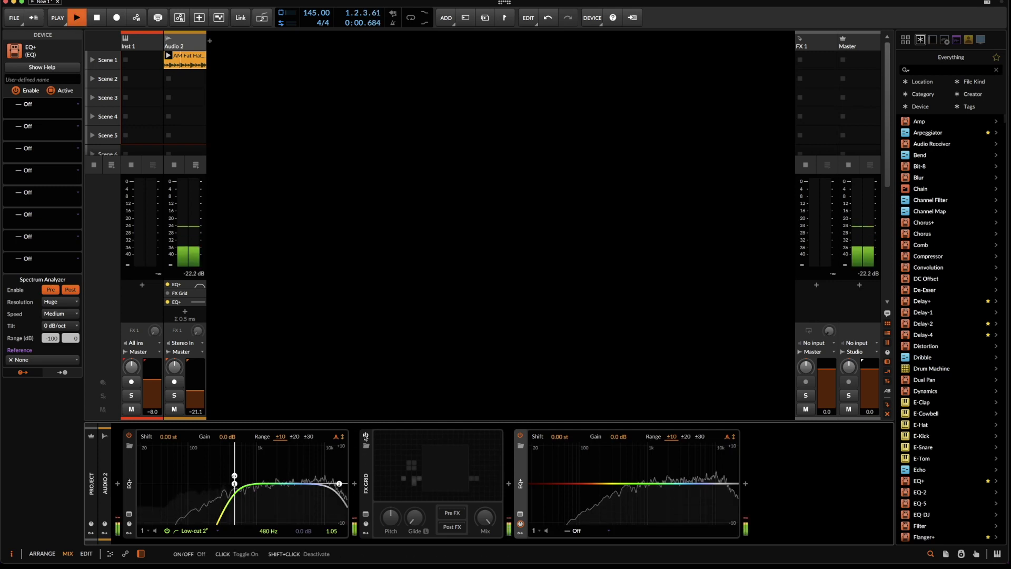
{"action": "left_click", "coordinate": [365, 435]}
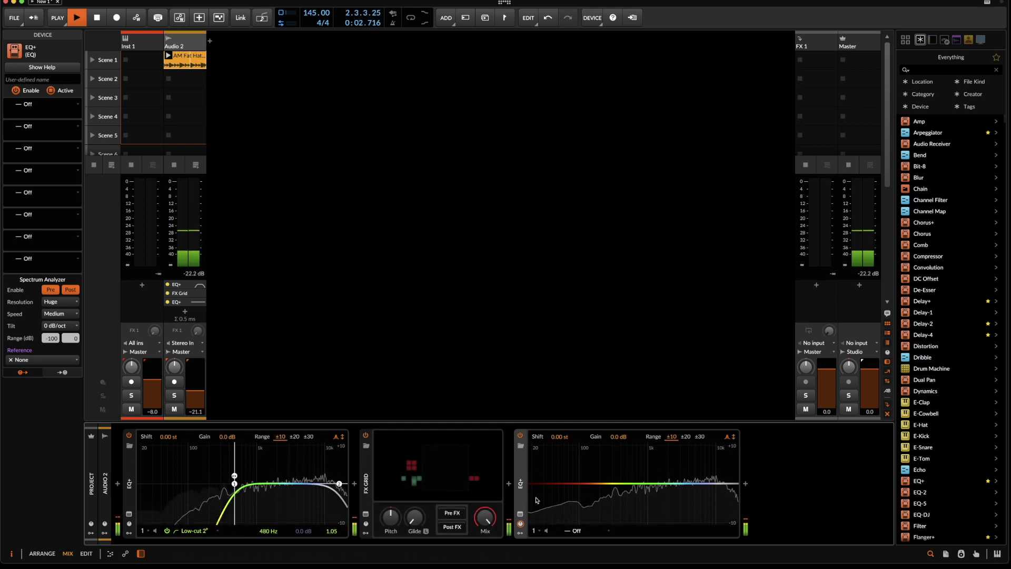
{"action": "key", "text": "space"}
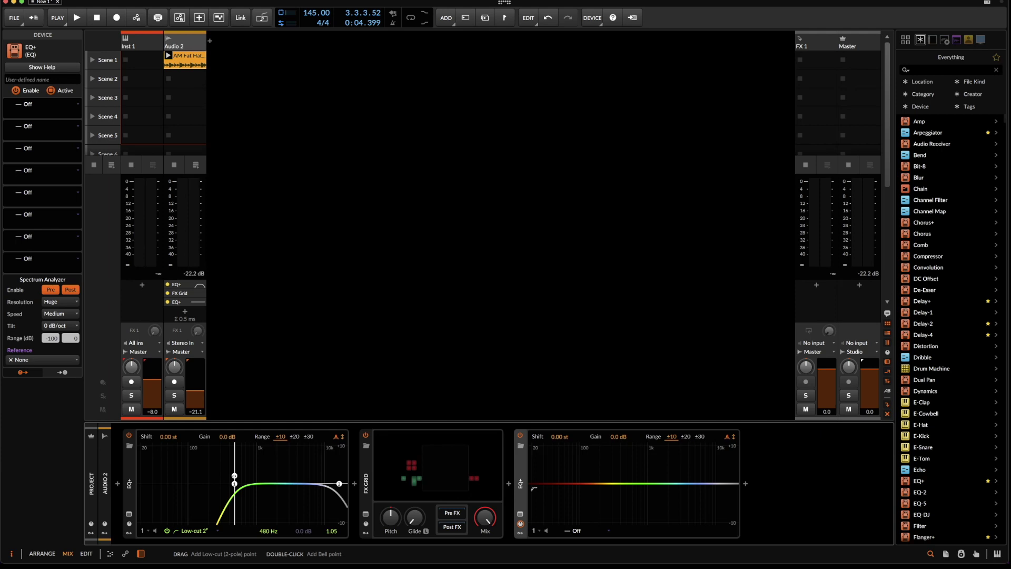
Add a 264 Hz low-cut to the second EQ+ and audition the result
{"action": "left_click_drag", "start_coordinate": [533, 488], "coordinate": [609, 486]}
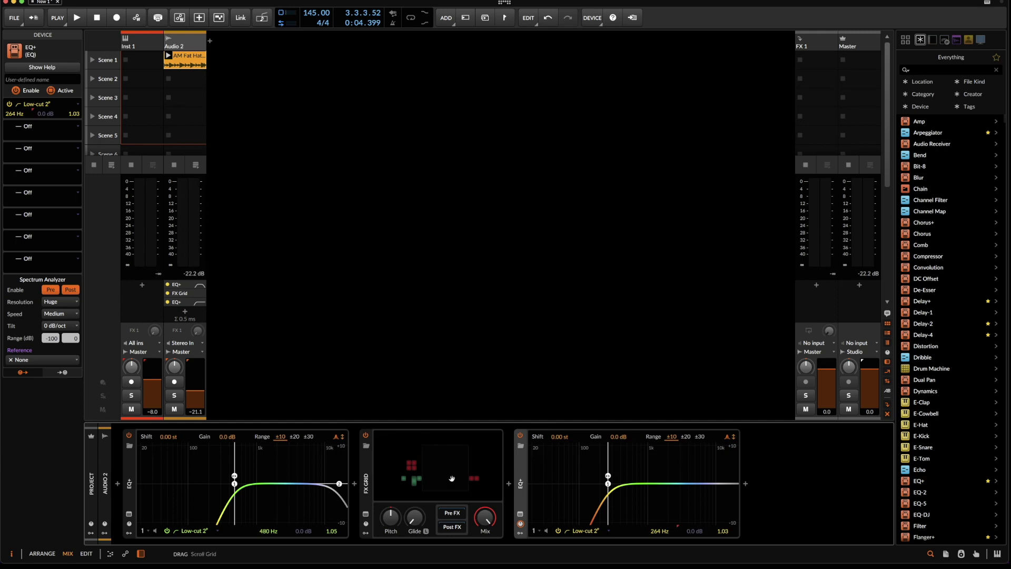
{"action": "key", "text": "space"}
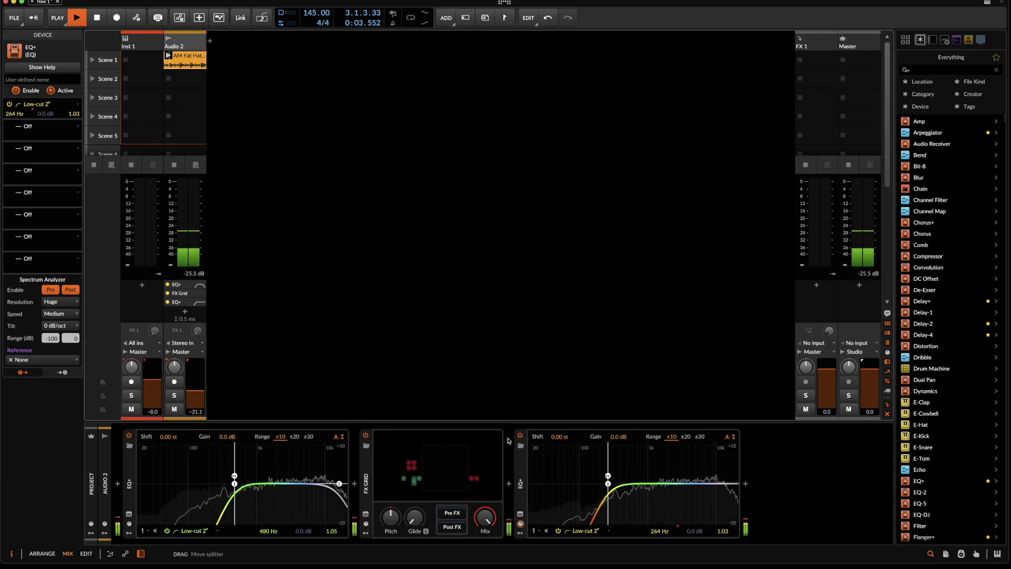
{"action": "key", "text": "space"}
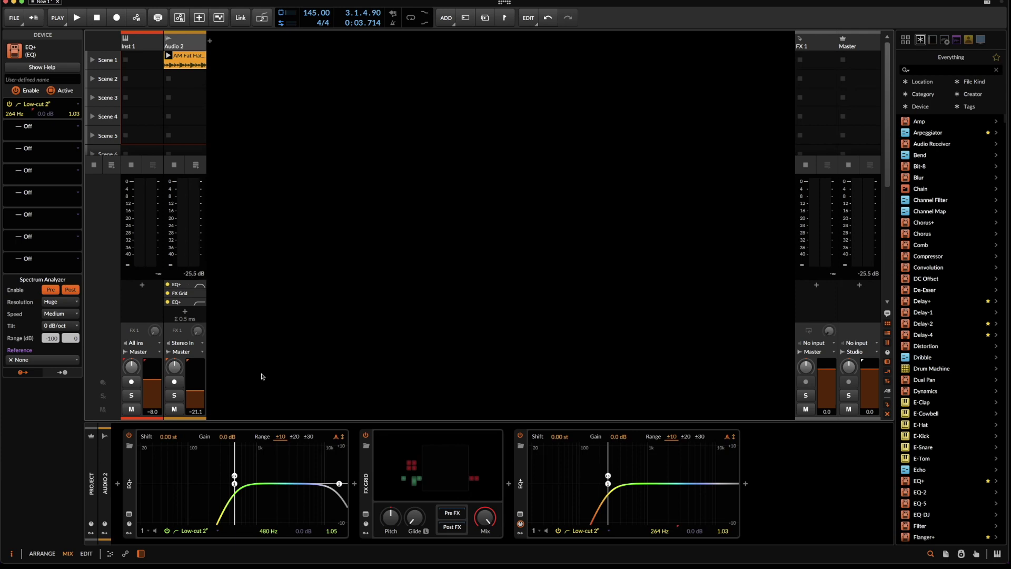
{"action": "left_click", "coordinate": [439, 435]}
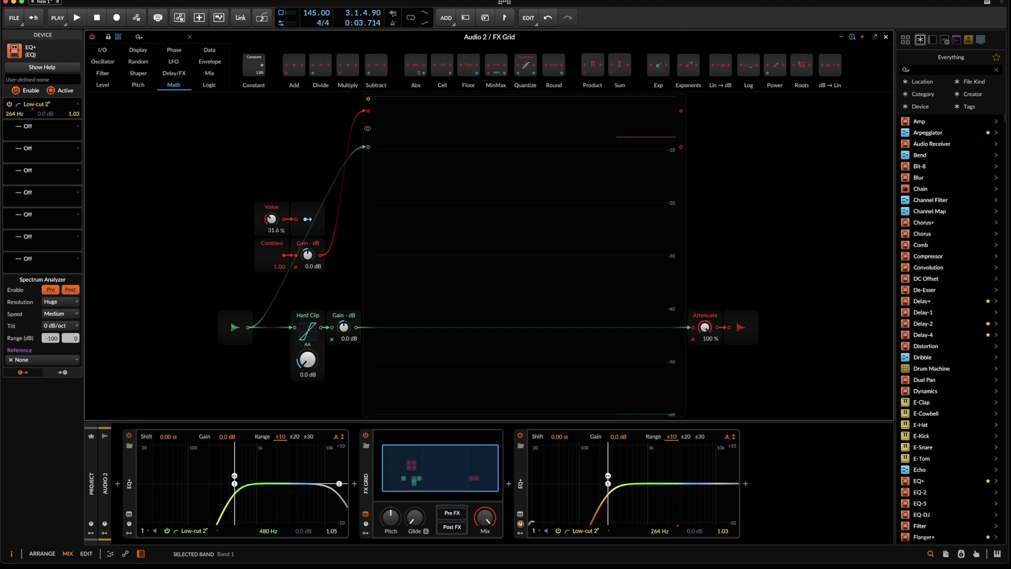
Insert StandardCLIP after the FX Grid and lower its clipping level to -6.00 dB
{"action": "left_click", "coordinate": [509, 484]}
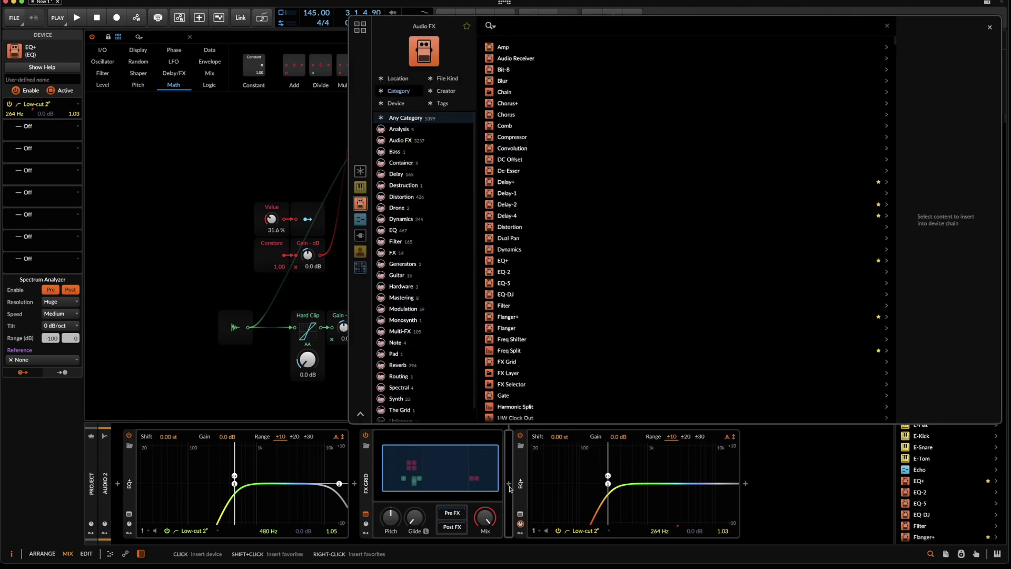
{"action": "type", "text": "st"}
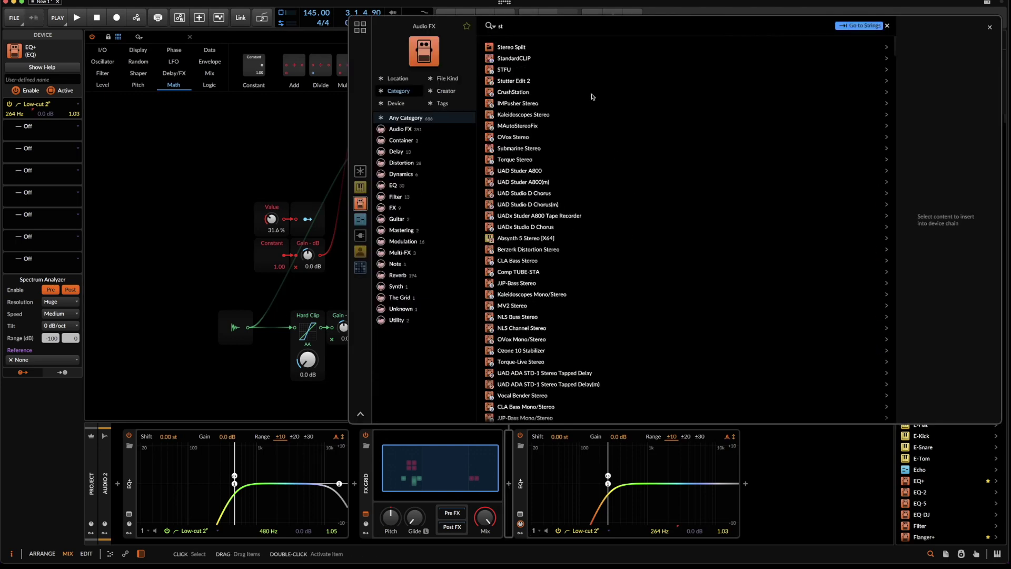
{"action": "double_click", "coordinate": [530, 59]}
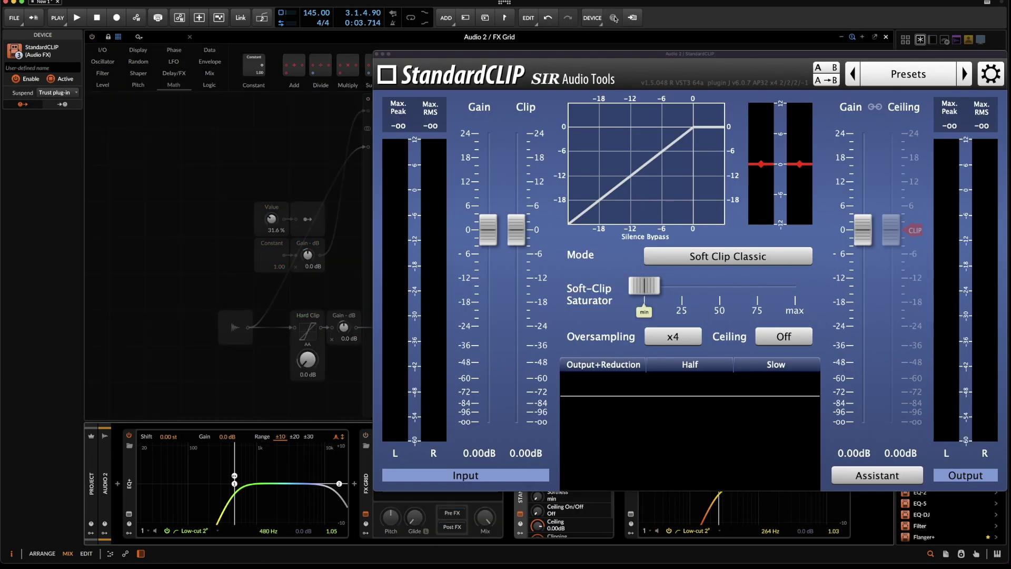
{"action": "left_click_drag", "start_coordinate": [616, 53], "coordinate": [968, 2]}
{"action": "key", "text": "space"}
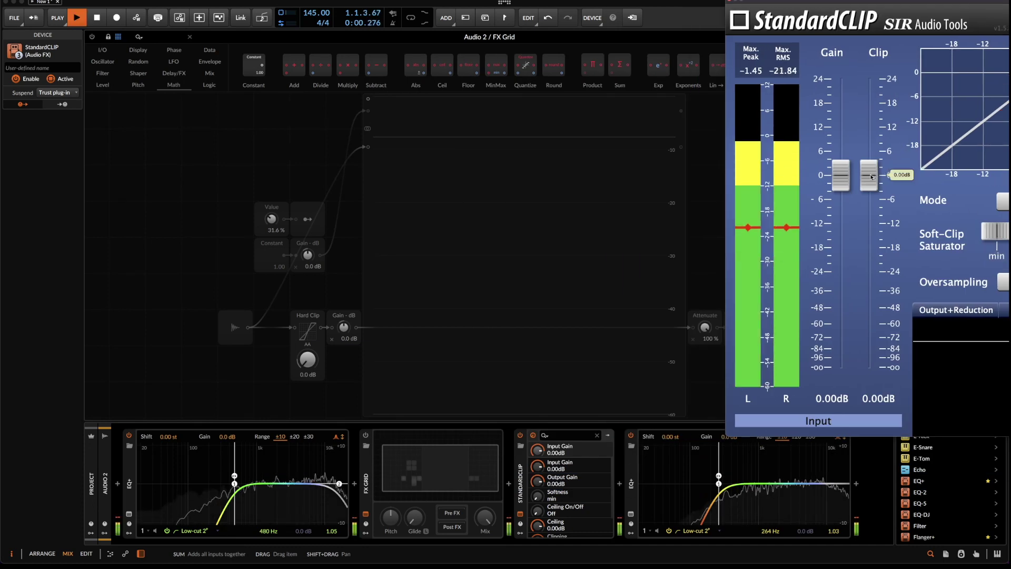
{"action": "left_click_drag", "start_coordinate": [872, 177], "coordinate": [872, 200]}
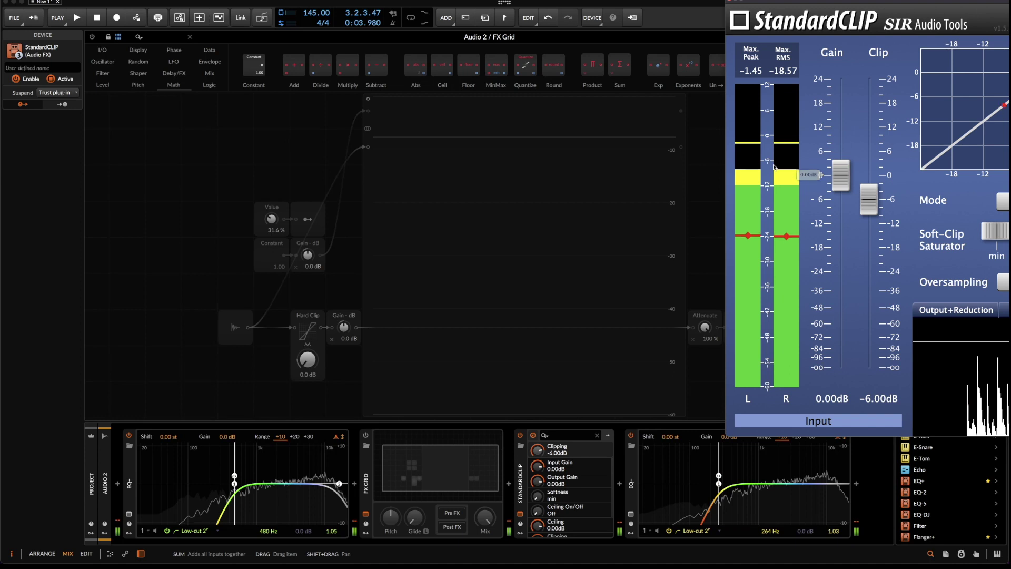
{"action": "left_click", "coordinate": [570, 561]}
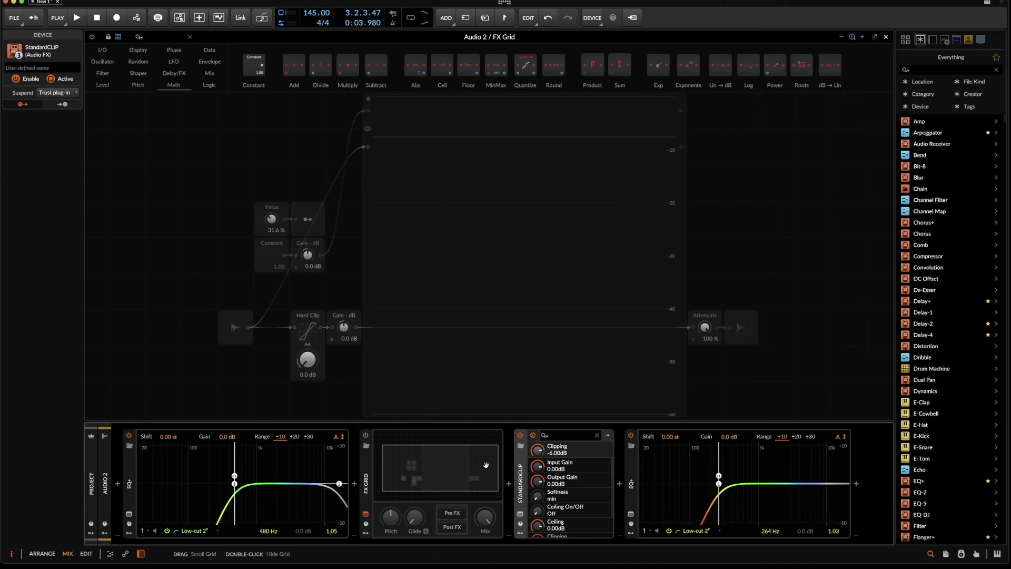
Delete StandardCLIP, then try saving the FX Grid as a preset from its context menu
{"action": "key", "text": "Delete"}
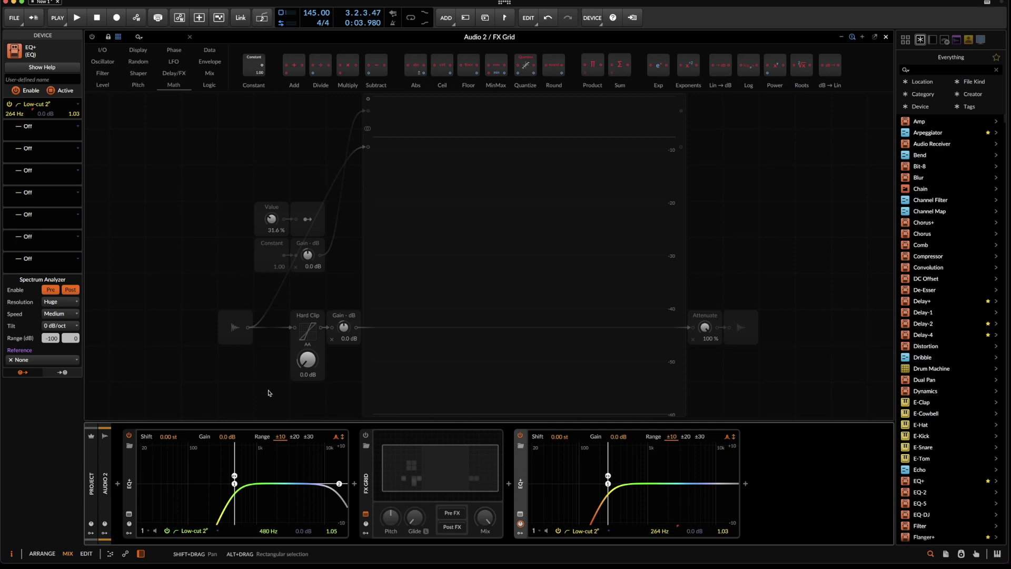
{"action": "left_click", "coordinate": [369, 474]}
{"action": "right_click", "coordinate": [368, 474]}
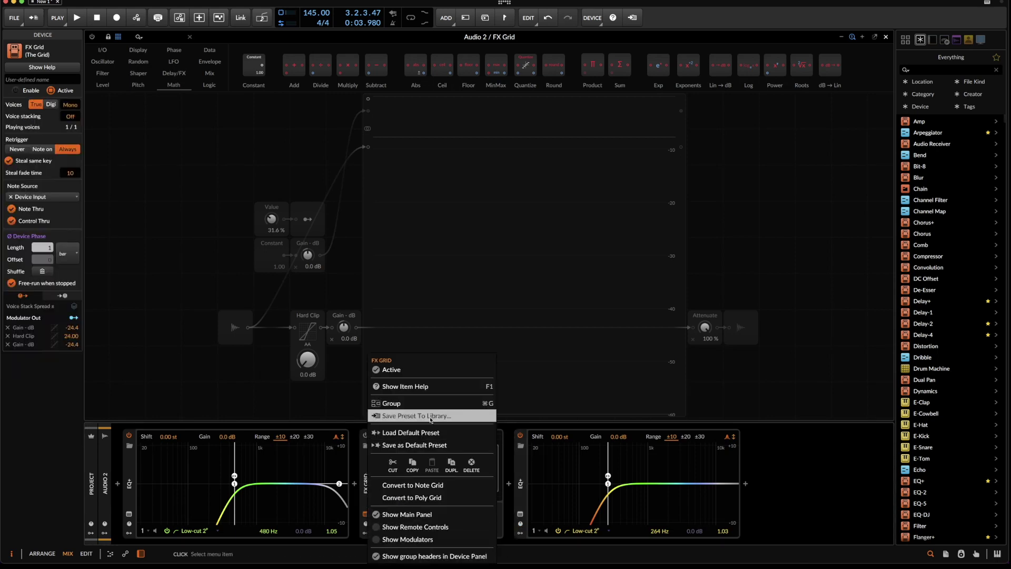
{"action": "left_click", "coordinate": [233, 399]}
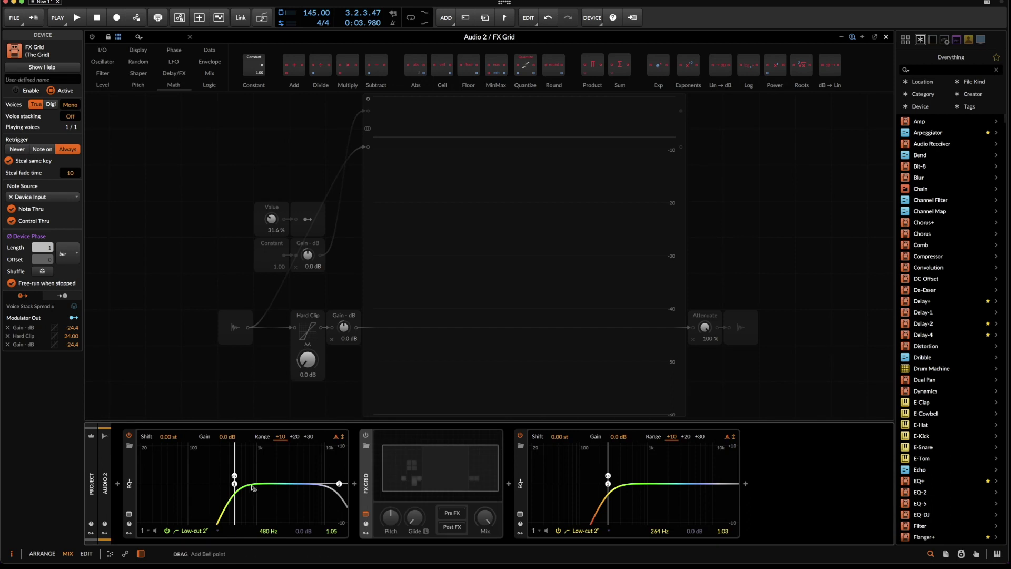